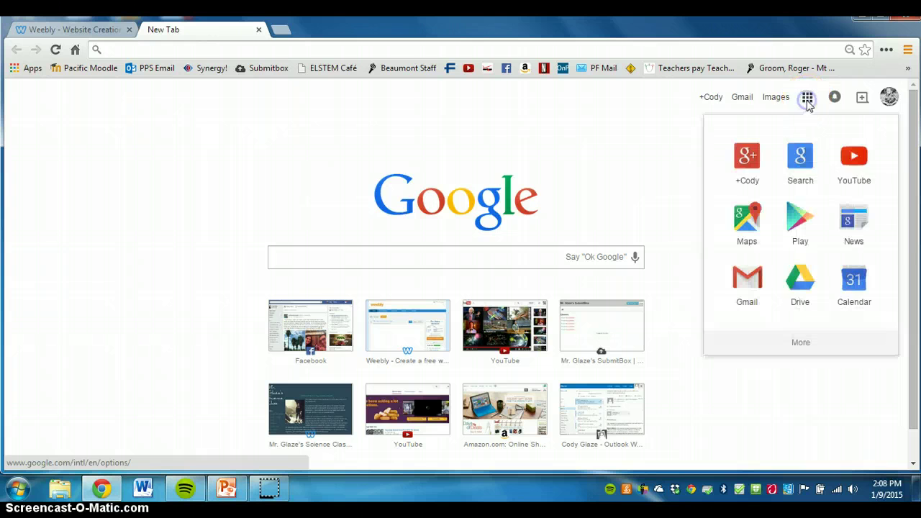
Open Google Drive and create a new blank Google Sheets spreadsheet
{"action": "left_click", "coordinate": [803, 283]}
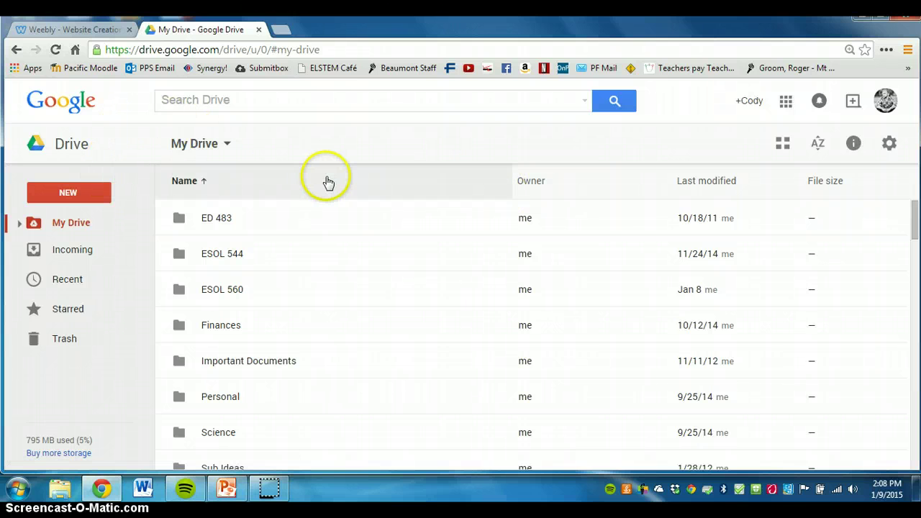
{"action": "left_click", "coordinate": [95, 200]}
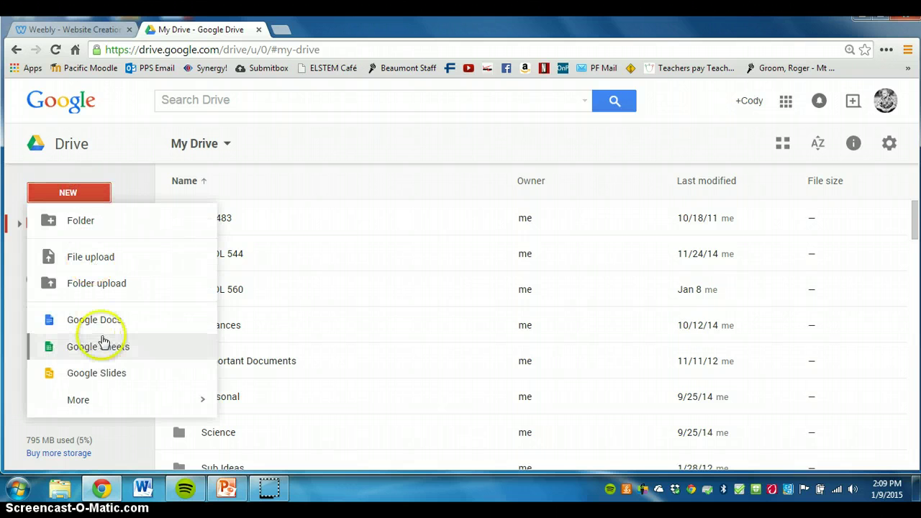
{"action": "left_click", "coordinate": [103, 340]}
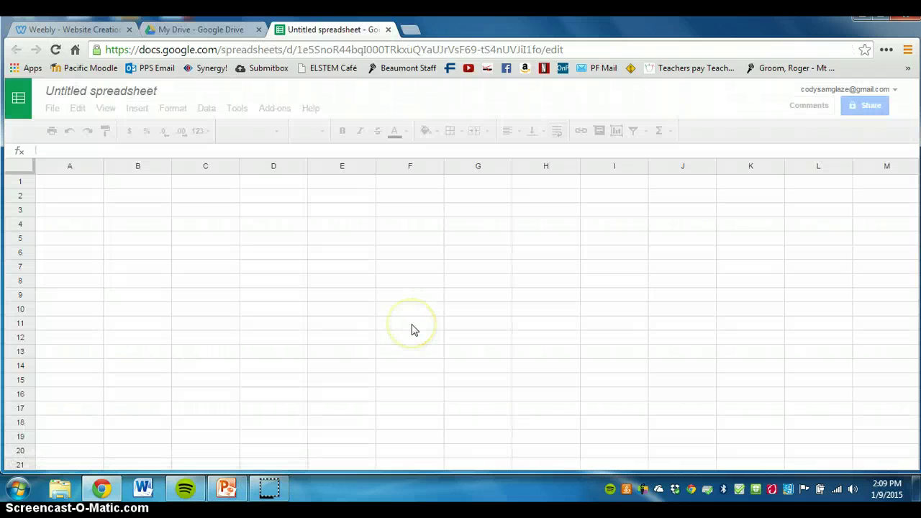
Enter the header "Time" in cell A1
{"action": "left_click", "coordinate": [173, 198]}
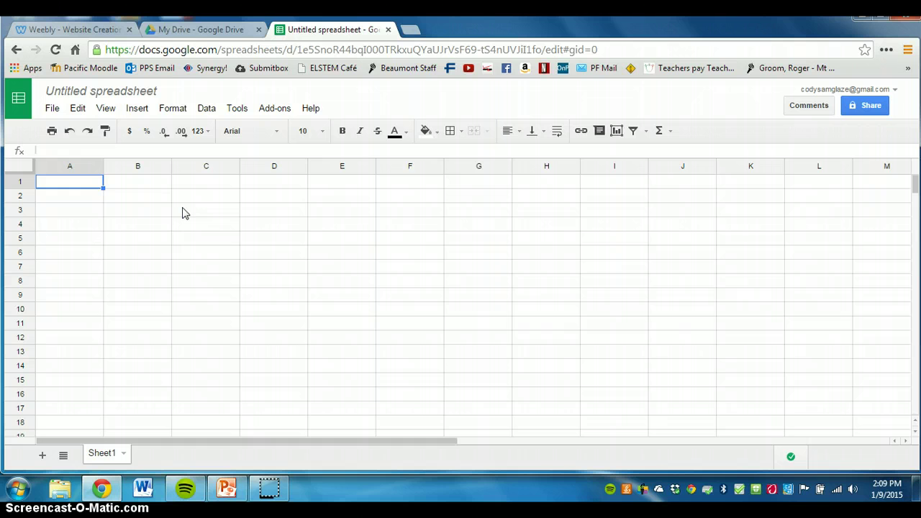
{"action": "type", "text": "T"}
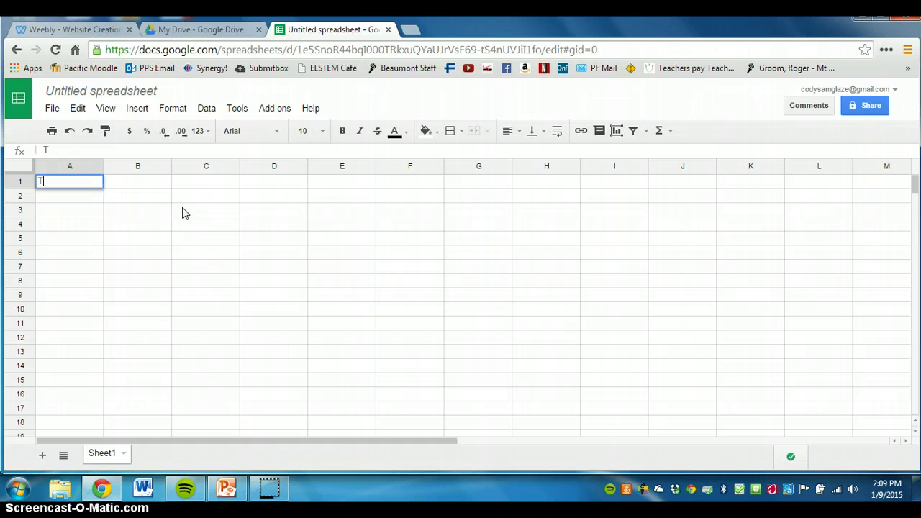
{"action": "type", "text": "ime"}
{"action": "key", "text": "Return"}
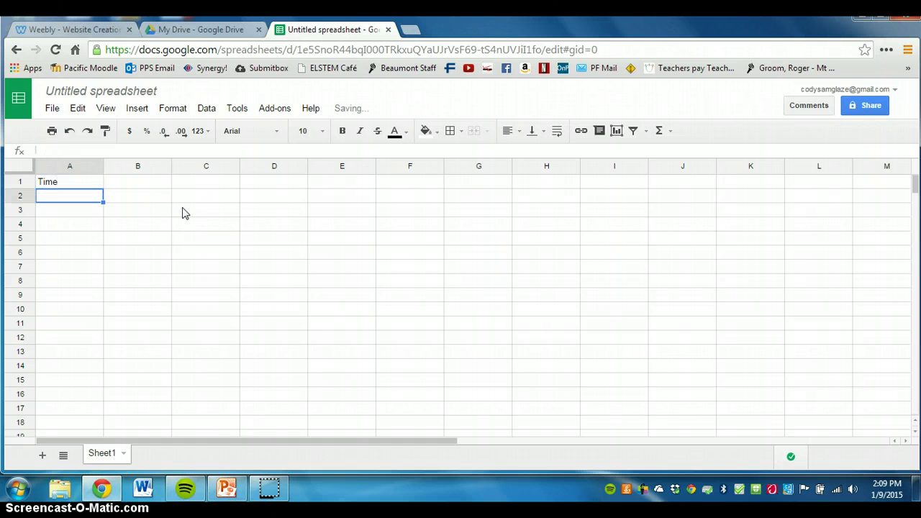
Enter the header "Temperature of Sand (Celsius)" in cell B1 and widen column B to fit it
{"action": "left_click", "coordinate": [151, 189]}
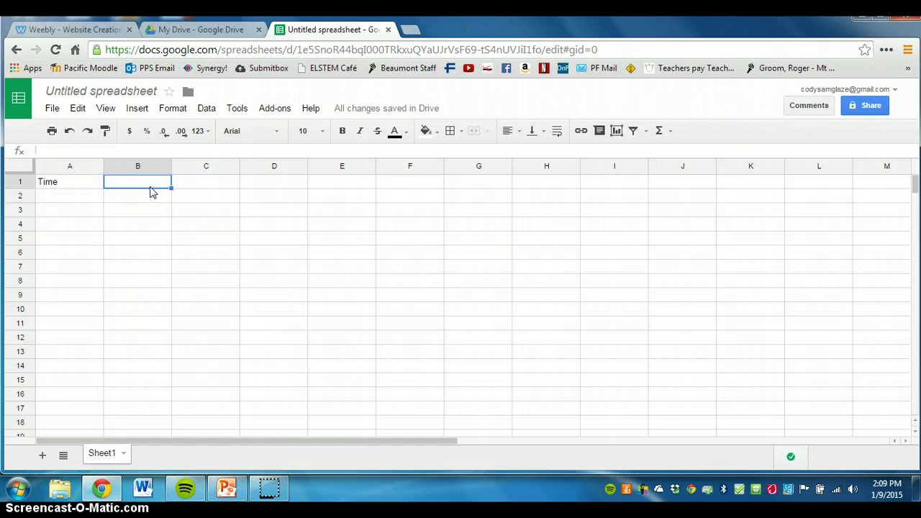
{"action": "type", "text": "Temperature of "}
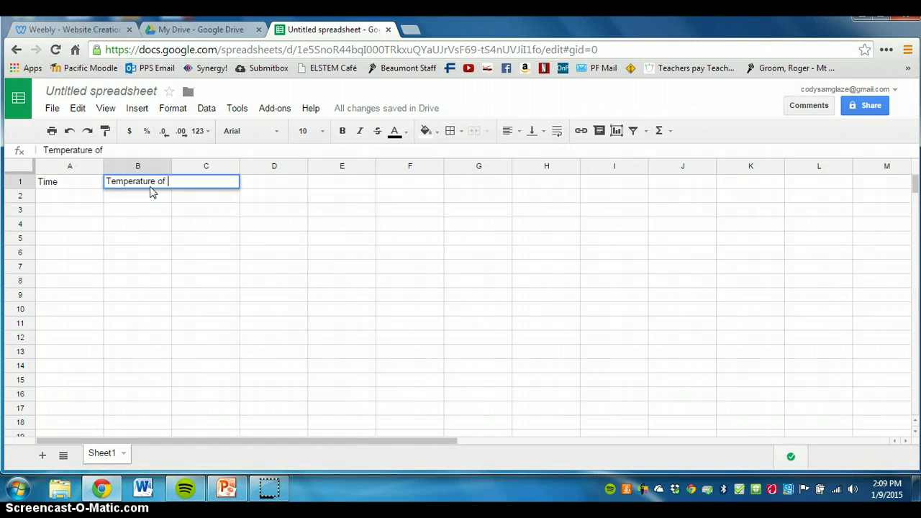
{"action": "type", "text": "Sand (Celsius"}
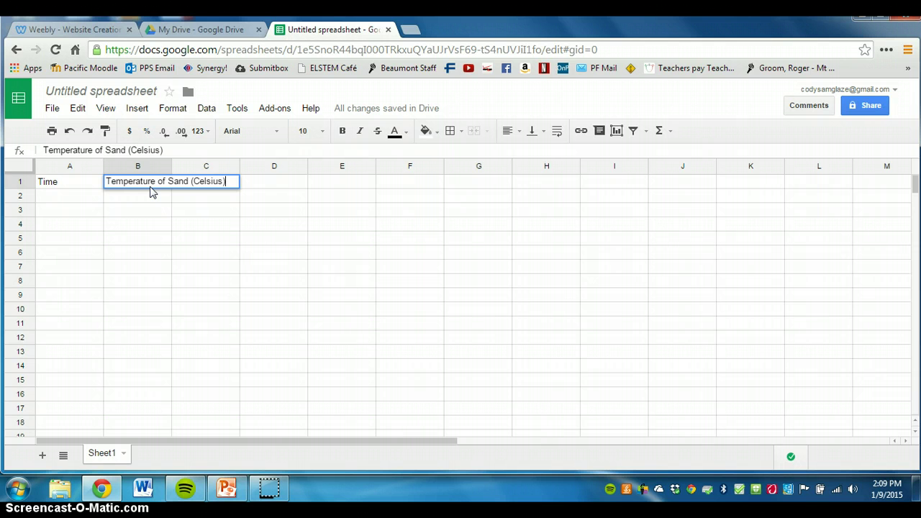
{"action": "type", "text": ")"}
{"action": "key", "text": "Return"}
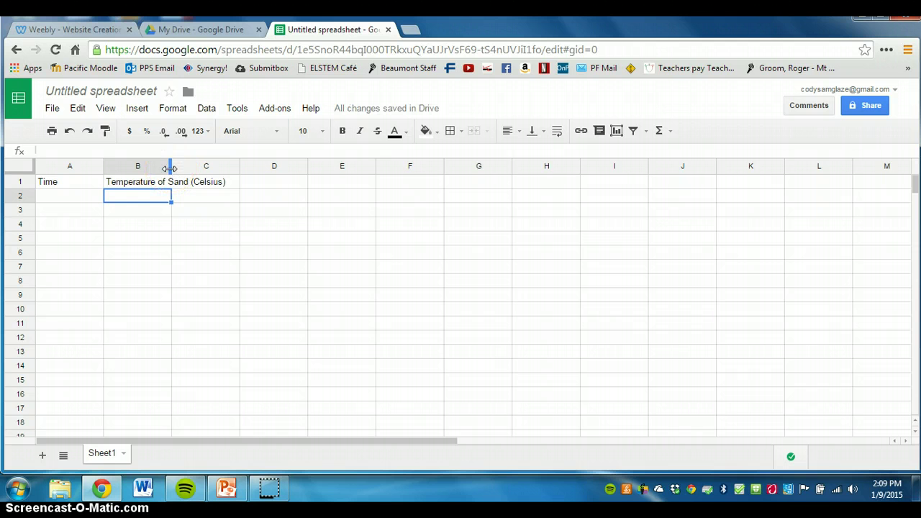
{"action": "left_click_drag", "start_coordinate": [170, 168], "coordinate": [230, 170]}
Enter the header "Temperature of Water (Celsius)" in cell C1 and widen column C to fit it
{"action": "left_click", "coordinate": [253, 186]}
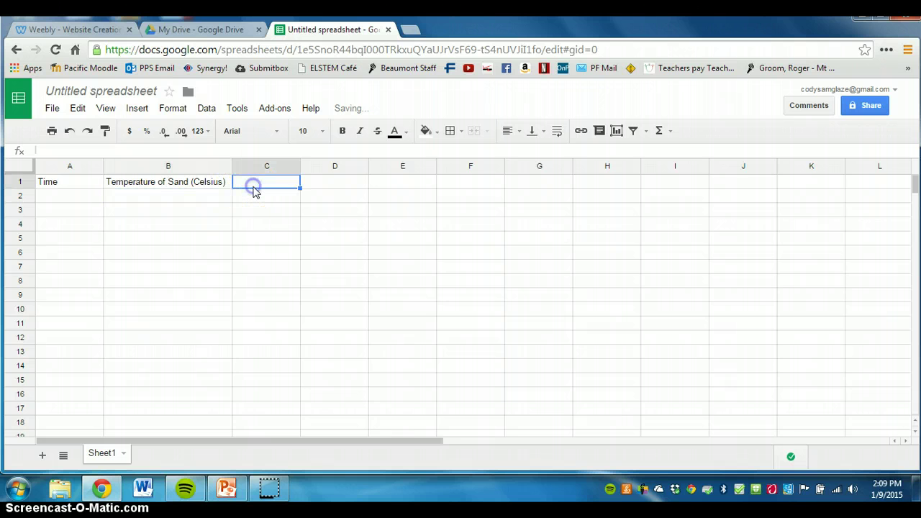
{"action": "type", "text": "Temper"}
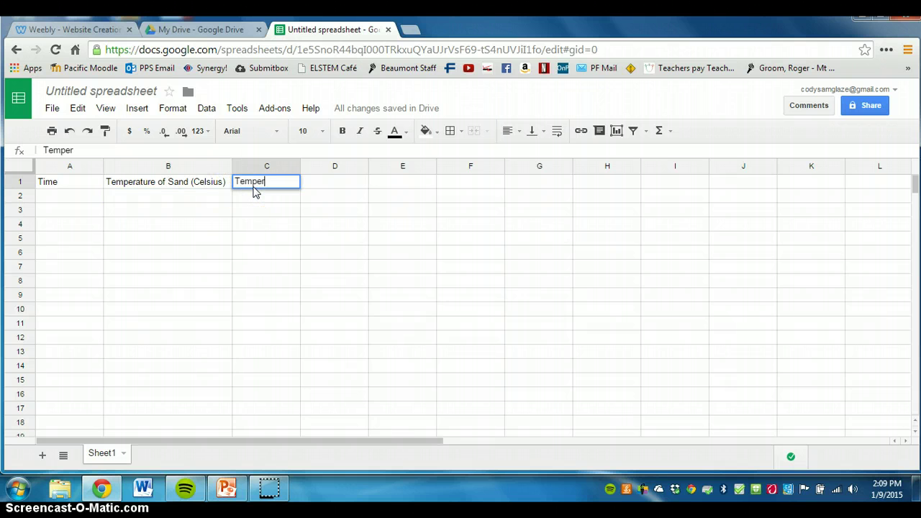
{"action": "type", "text": "ature of W"}
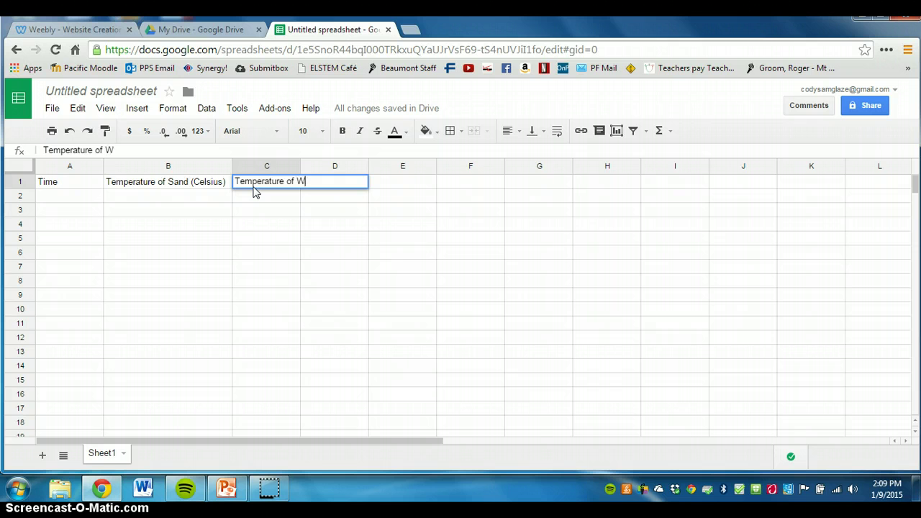
{"action": "type", "text": "ater (Celsius"}
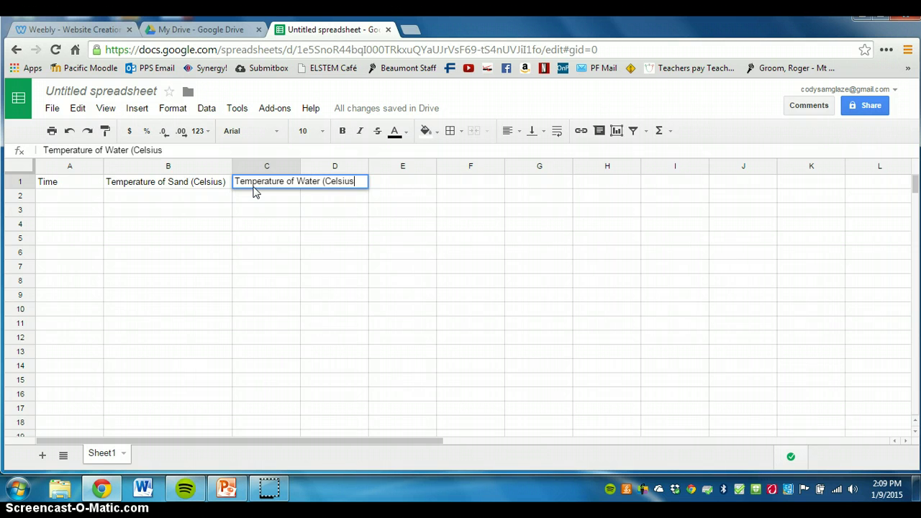
{"action": "type", "text": ")"}
{"action": "key", "text": "Return"}
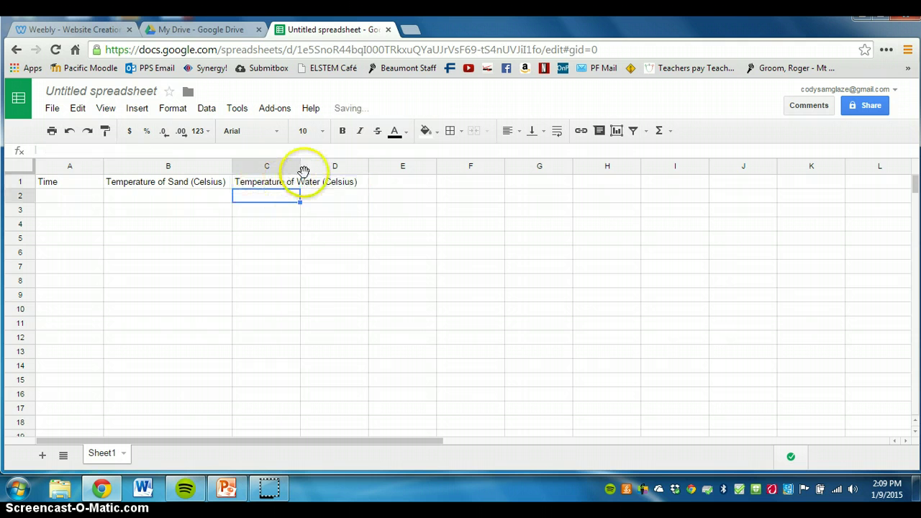
{"action": "left_click_drag", "start_coordinate": [300, 164], "coordinate": [368, 163]}
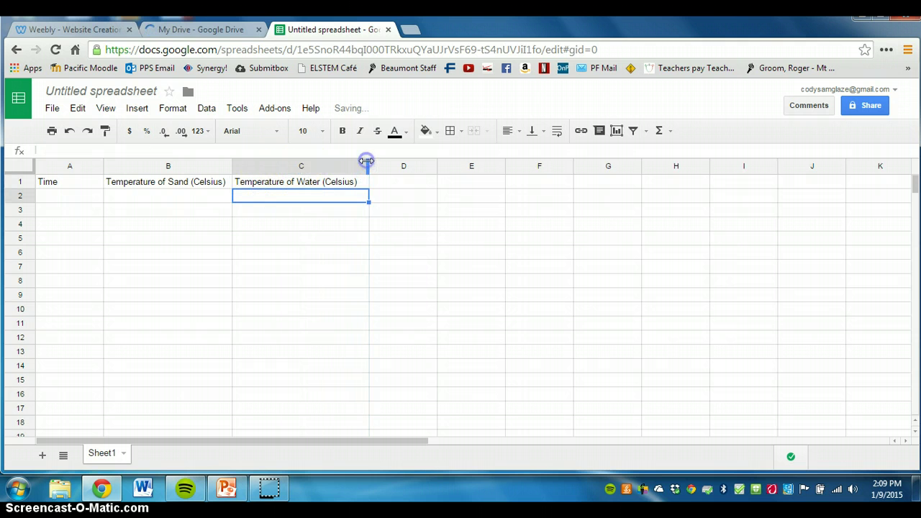
Add the unit to the header in cell A1 so it reads "Time (Minutes)"
{"action": "left_click", "coordinate": [92, 199]}
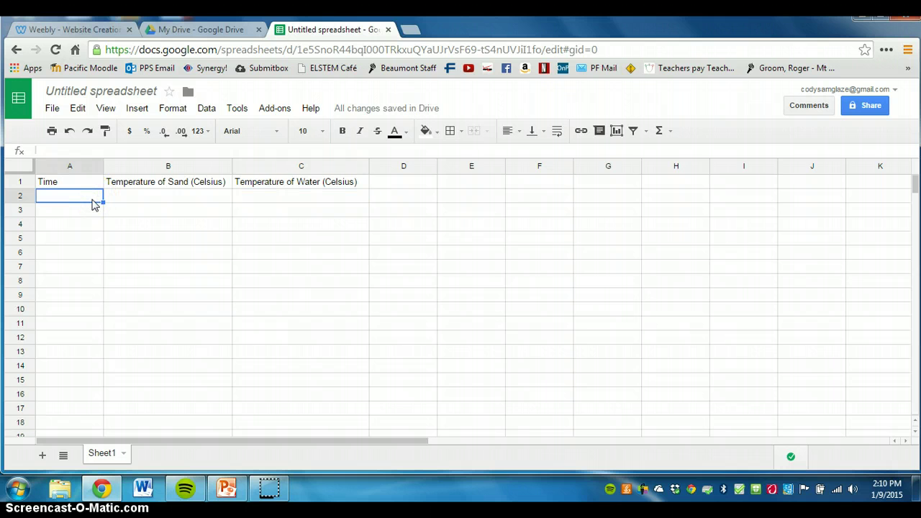
{"action": "left_click", "coordinate": [80, 183]}
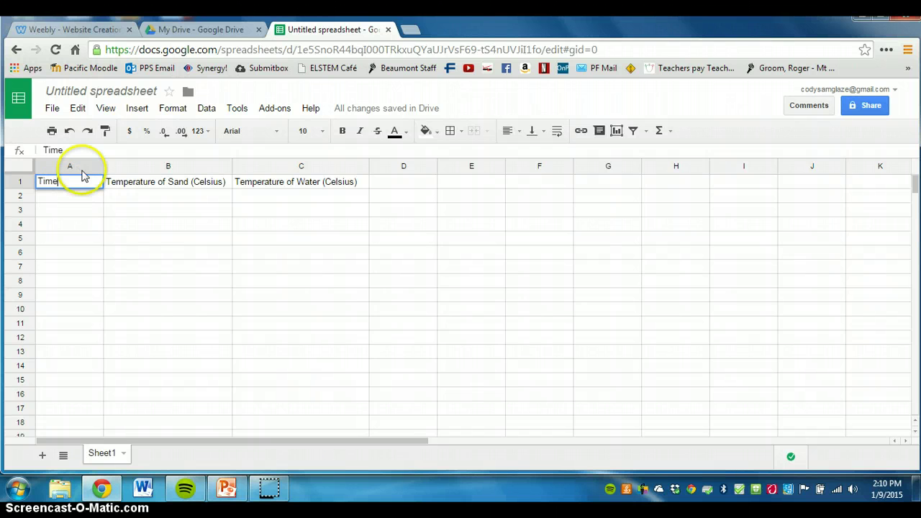
{"action": "left_click", "coordinate": [100, 151]}
{"action": "type", "text": "("}
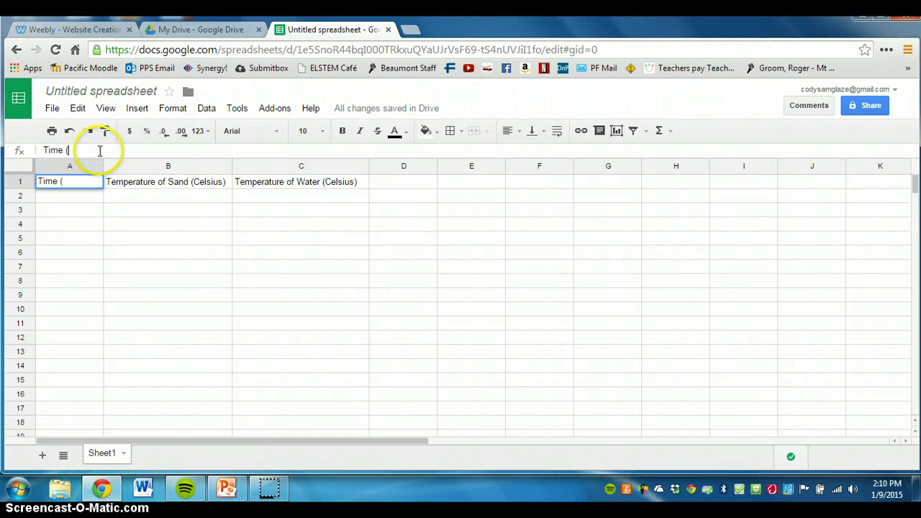
{"action": "type", "text": "Minutes"}
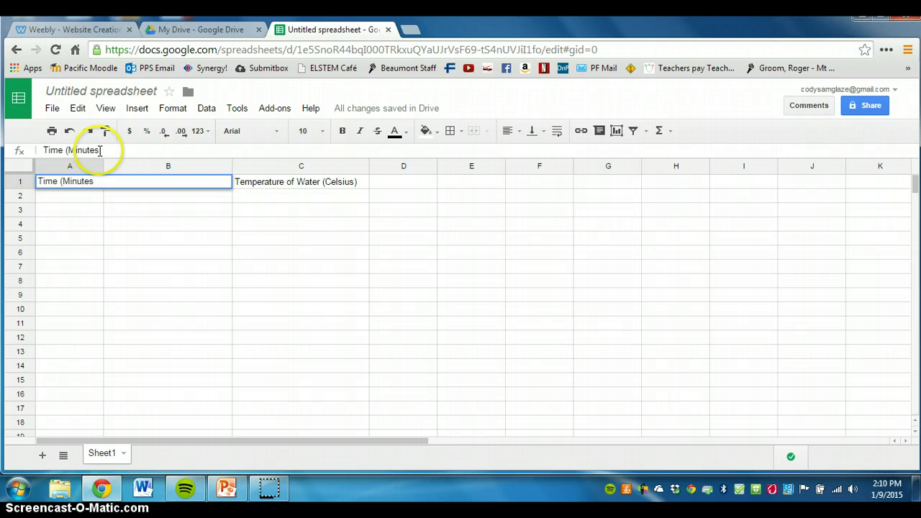
Fill the time column from A2 to A22 with the minutes 0 through 20, one whole number per row
{"action": "left_click", "coordinate": [61, 194]}
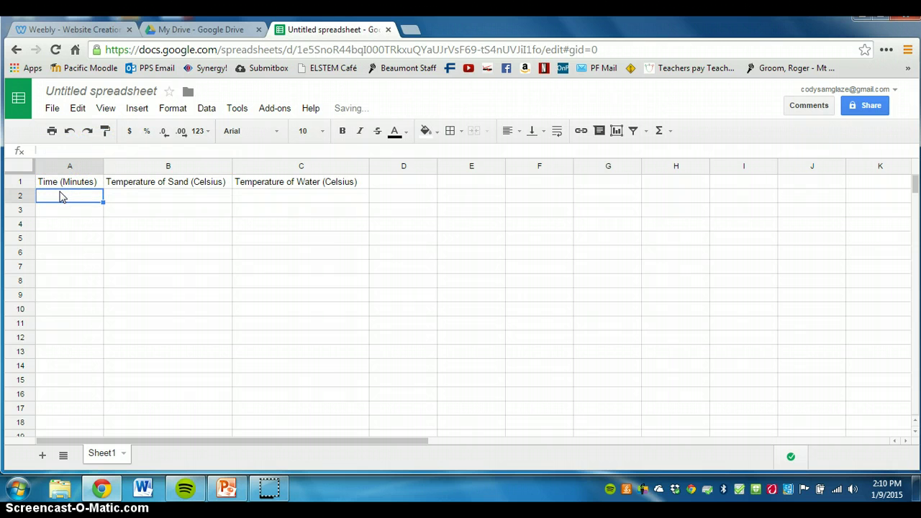
{"action": "type", "text": "0"}
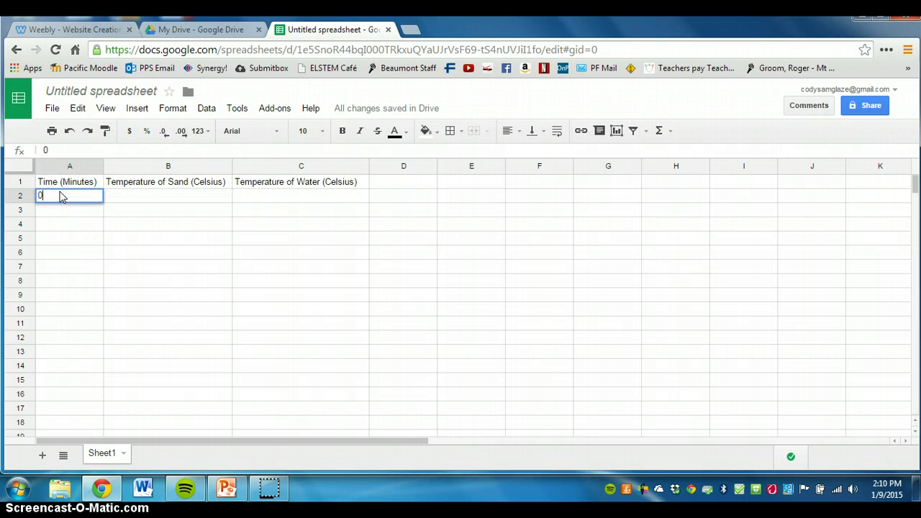
{"action": "key", "text": "Return"}
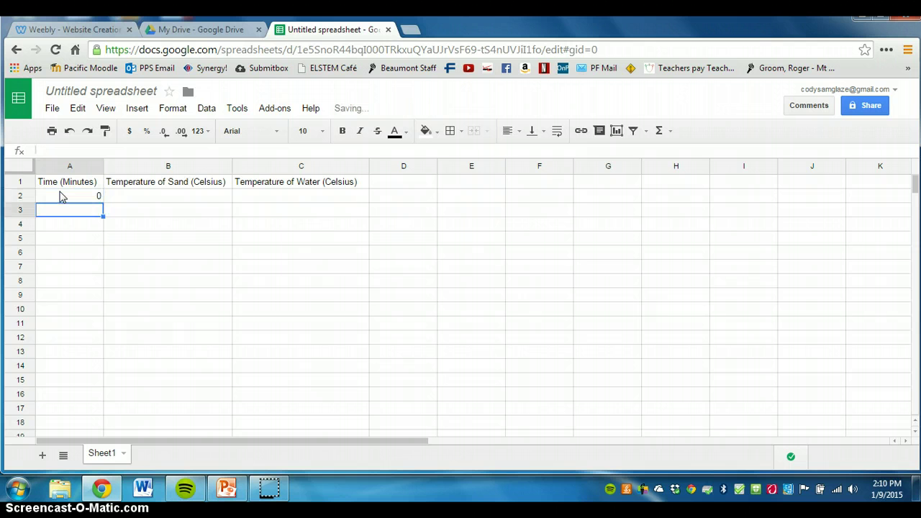
{"action": "type", "text": "1"}
{"action": "key", "text": "Return"}
{"action": "type", "text": "2"}
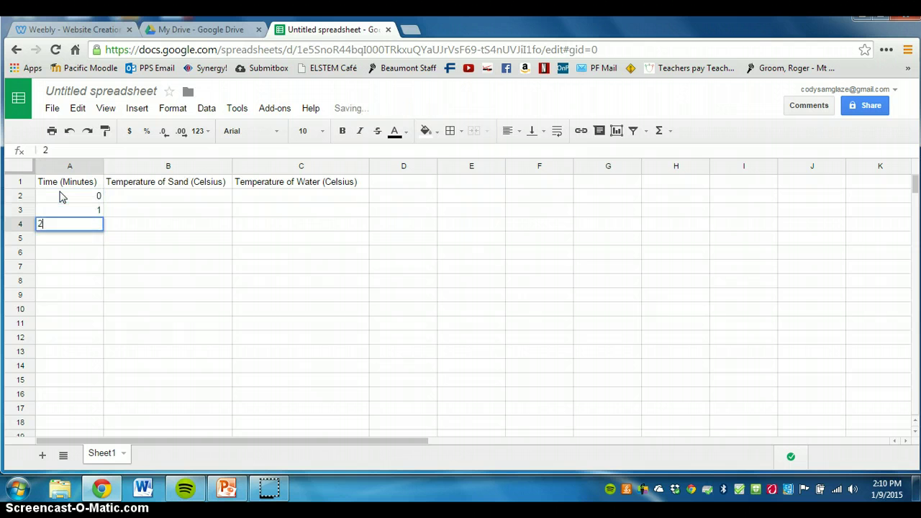
{"action": "key", "text": "Return"}
{"action": "type", "text": "3"}
{"action": "key", "text": "Return"}
{"action": "type", "text": "4"}
{"action": "key", "text": "Return"}
{"action": "type", "text": "5"}
{"action": "key", "text": "Return"}
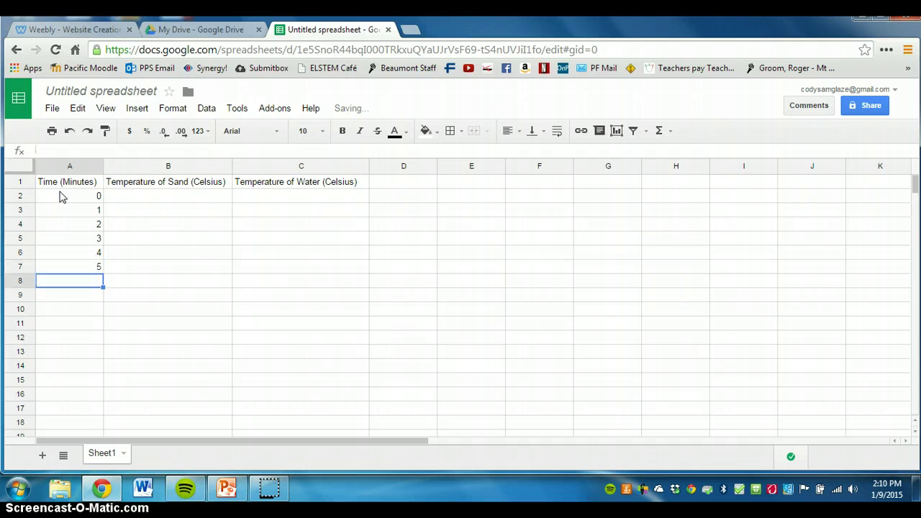
{"action": "type", "text": "6"}
{"action": "key", "text": "Return"}
{"action": "type", "text": "7"}
{"action": "key", "text": "Return"}
{"action": "type", "text": "8"}
{"action": "key", "text": "Return"}
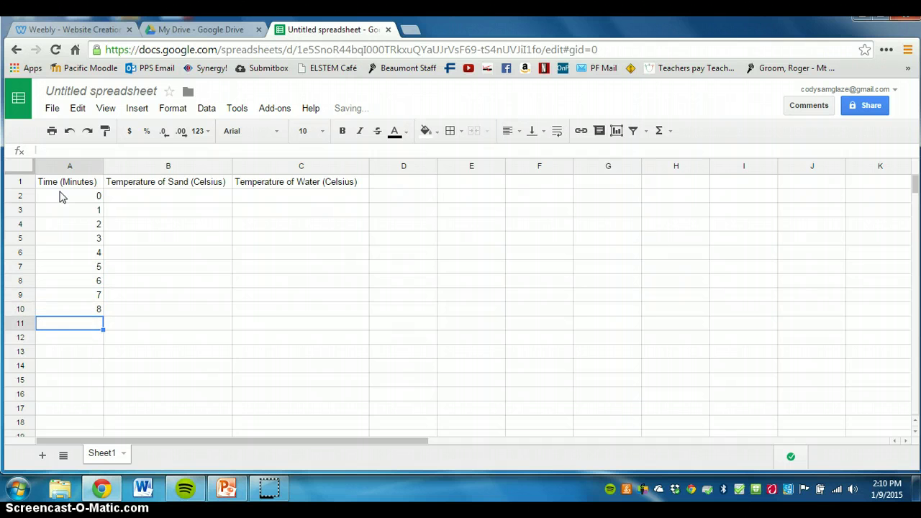
{"action": "type", "text": "9"}
{"action": "key", "text": "Return"}
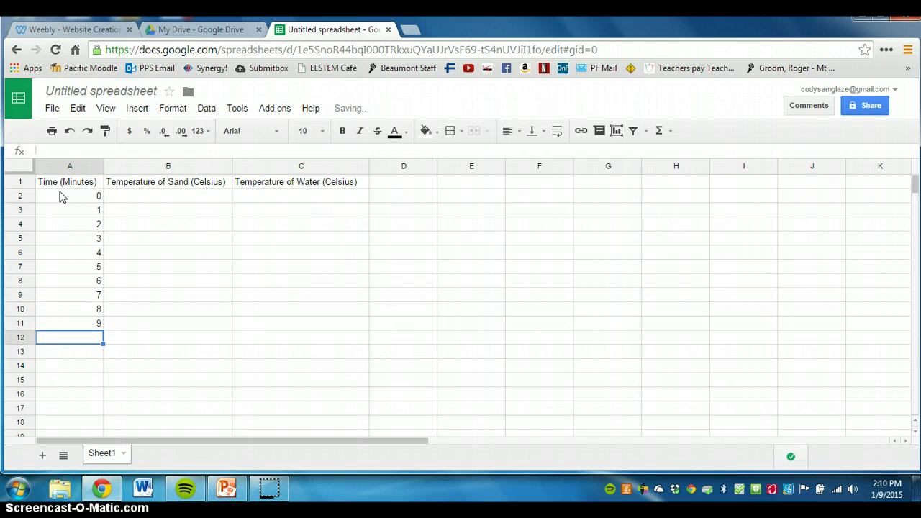
{"action": "type", "text": "10"}
{"action": "key", "text": "Return"}
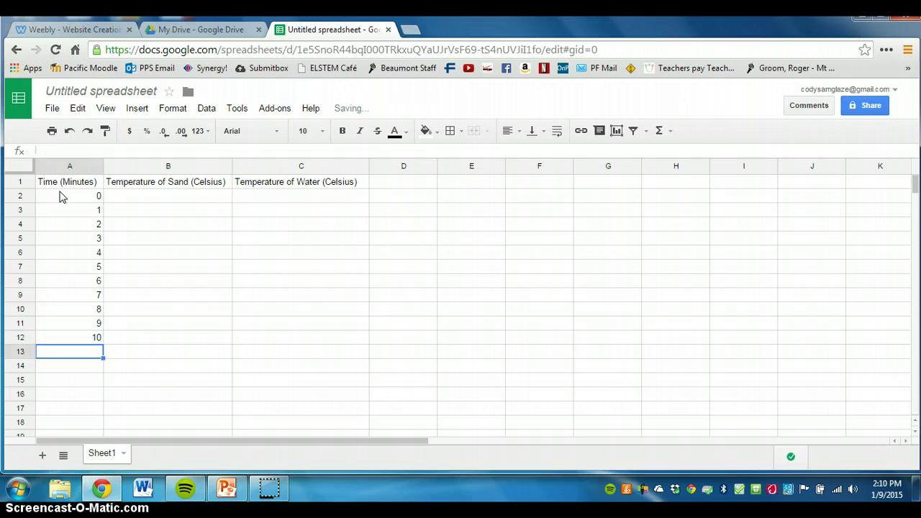
{"action": "type", "text": "11"}
{"action": "key", "text": "Return"}
{"action": "type", "text": "12"}
{"action": "key", "text": "Return"}
{"action": "type", "text": "1"}
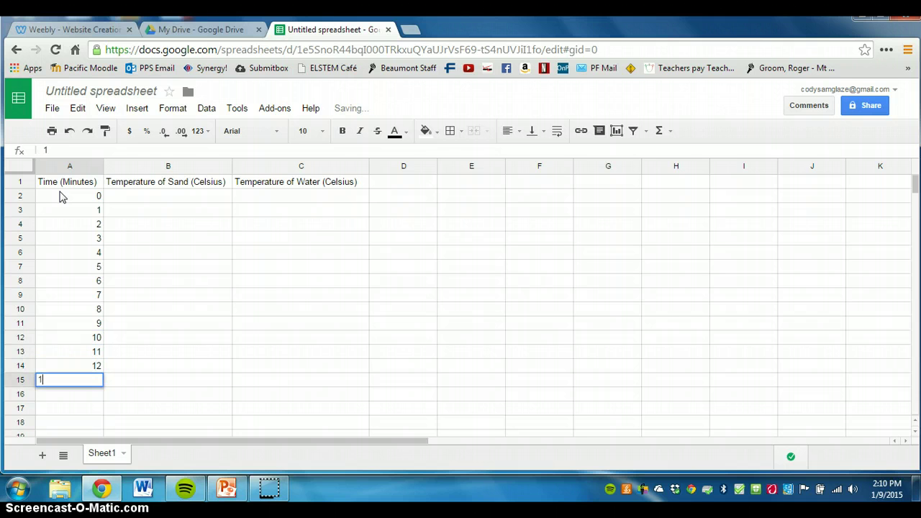
{"action": "type", "text": "3"}
{"action": "key", "text": "Return"}
{"action": "type", "text": "14"}
{"action": "key", "text": "Return"}
{"action": "type", "text": "15"}
{"action": "key", "text": "Return"}
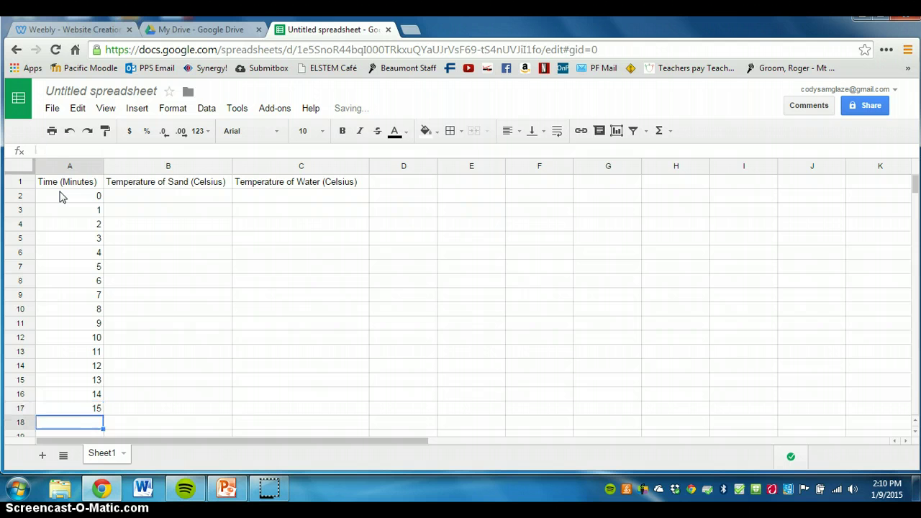
{"action": "type", "text": "16"}
{"action": "key", "text": "Return"}
{"action": "type", "text": "17"}
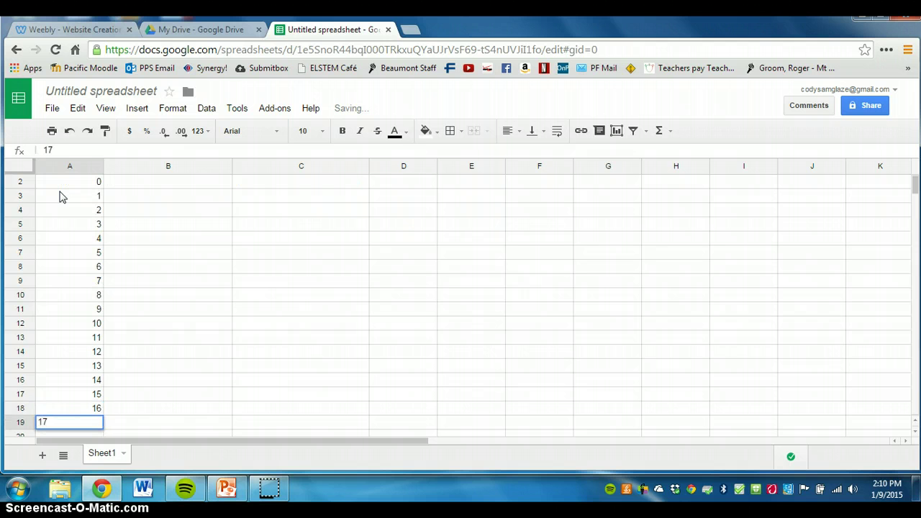
{"action": "key", "text": "Return"}
{"action": "type", "text": "18"}
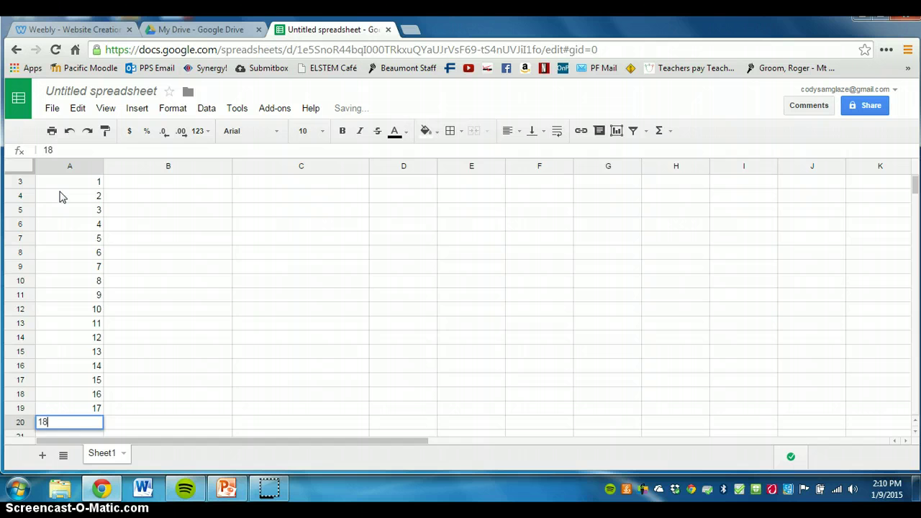
{"action": "key", "text": "Return"}
{"action": "type", "text": "19"}
{"action": "key", "text": "Return"}
{"action": "type", "text": "20"}
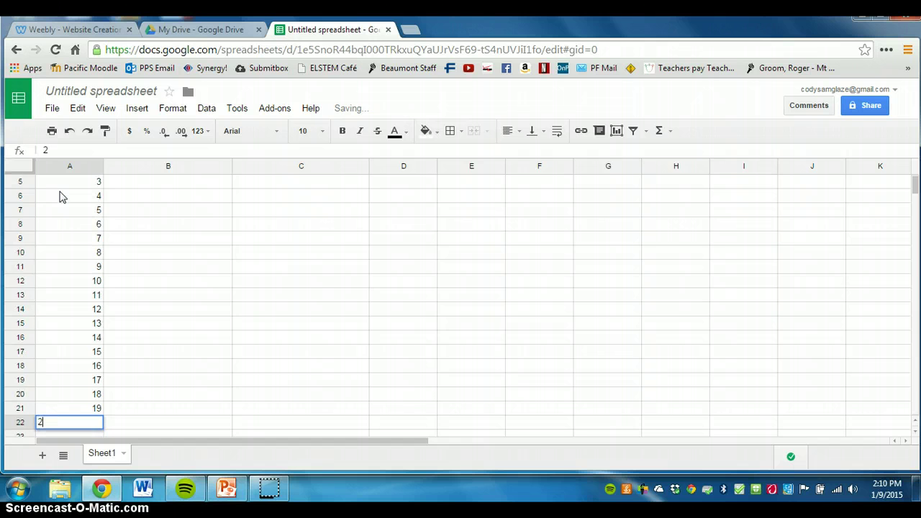
{"action": "key", "text": "Return"}
Enter the sand temperatures for minutes 0 to 5 in B2 to B7: 21, 21, 22, 23, 23, 23
{"action": "scroll", "coordinate": [195, 263], "scroll_direction": "up", "scroll_amount": 2}
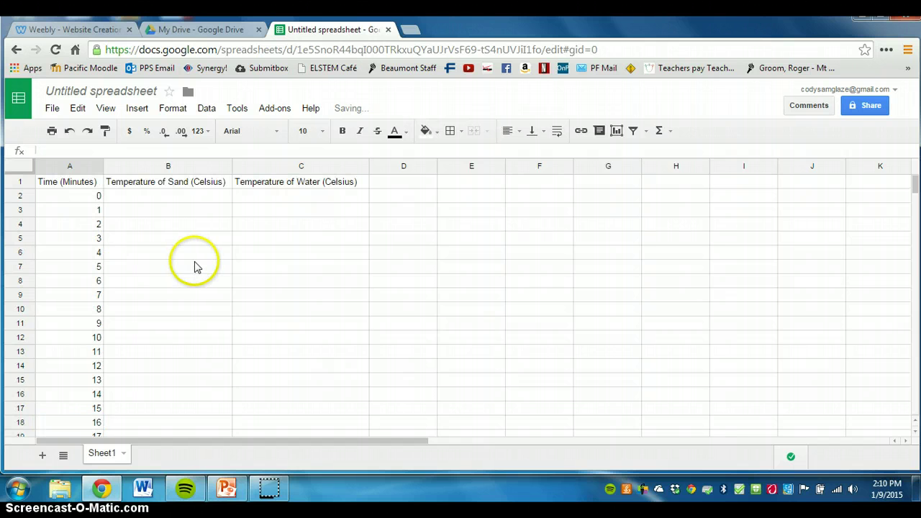
{"action": "left_click", "coordinate": [180, 199]}
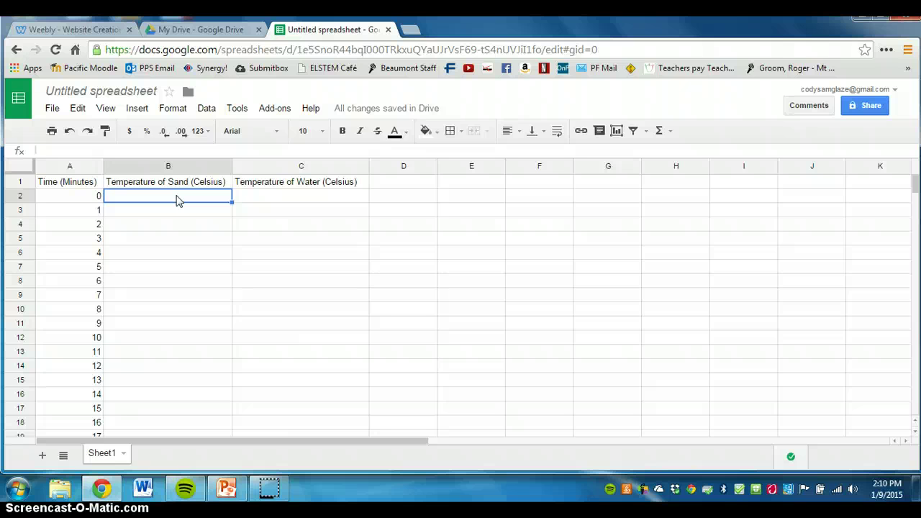
{"action": "type", "text": "21"}
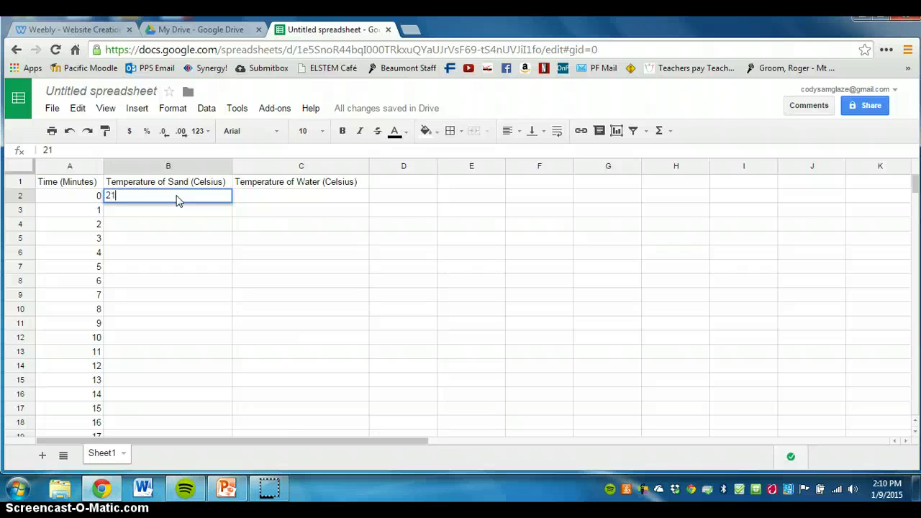
{"action": "key", "text": "Return"}
{"action": "type", "text": "21"}
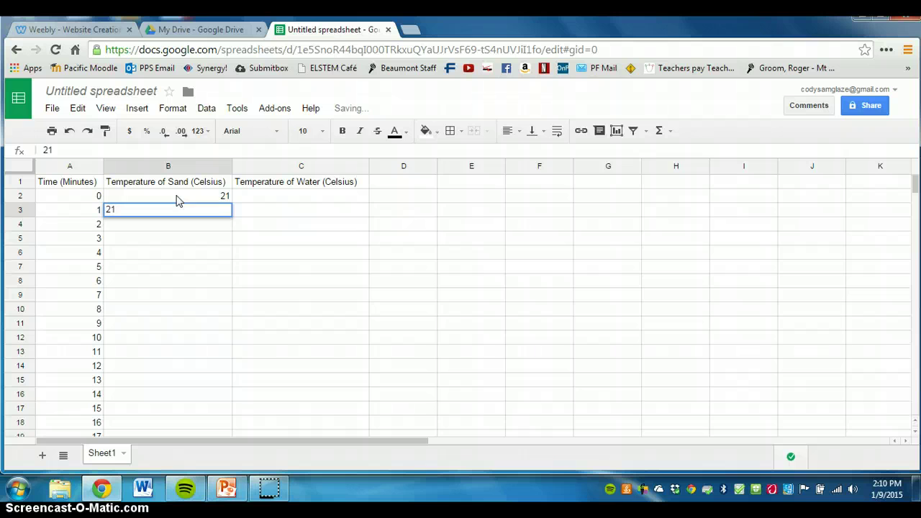
{"action": "key", "text": "Return"}
{"action": "type", "text": "22"}
{"action": "key", "text": "Return"}
{"action": "type", "text": "23"}
{"action": "key", "text": "Return"}
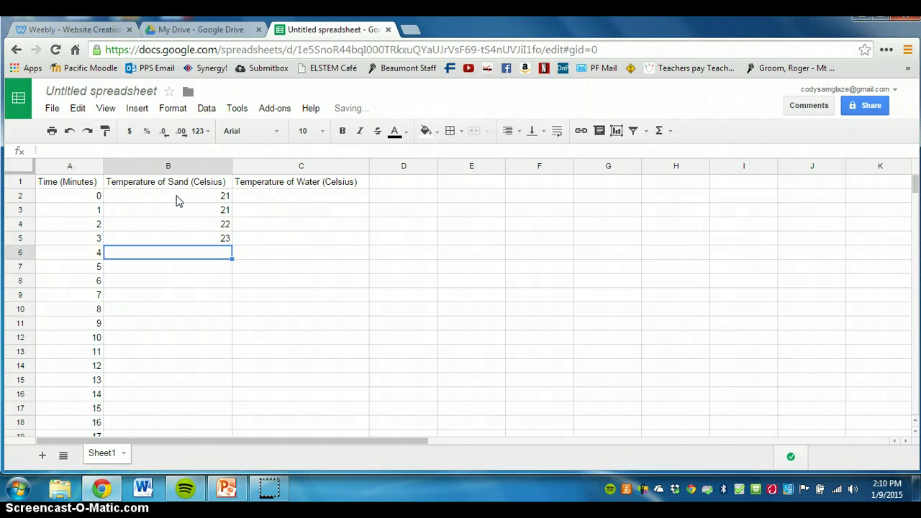
{"action": "type", "text": "23"}
{"action": "key", "text": "Return"}
{"action": "type", "text": "23"}
{"action": "key", "text": "Return"}
Enter the sand temperatures for minutes 6 to 10 in B8 to B12: 24, 25, 26, 27, 27
{"action": "type", "text": "24"}
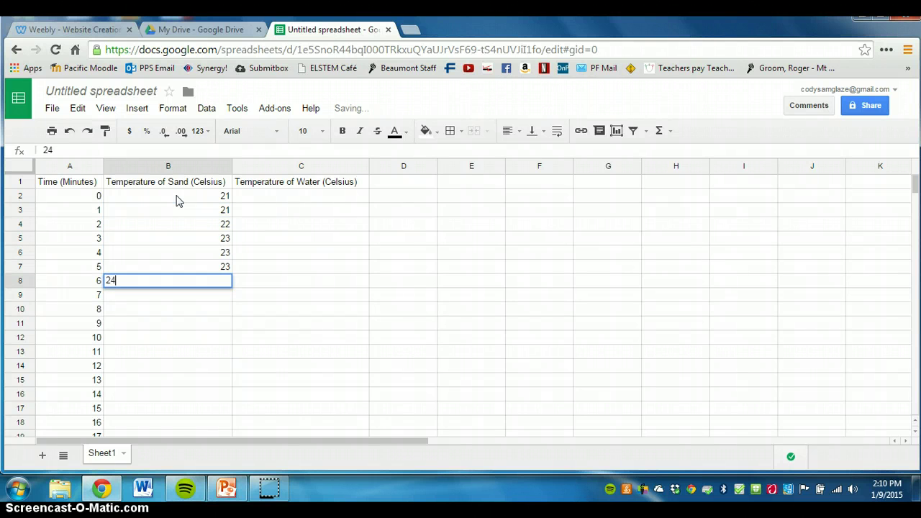
{"action": "key", "text": "Return"}
{"action": "type", "text": "25"}
{"action": "key", "text": "Return"}
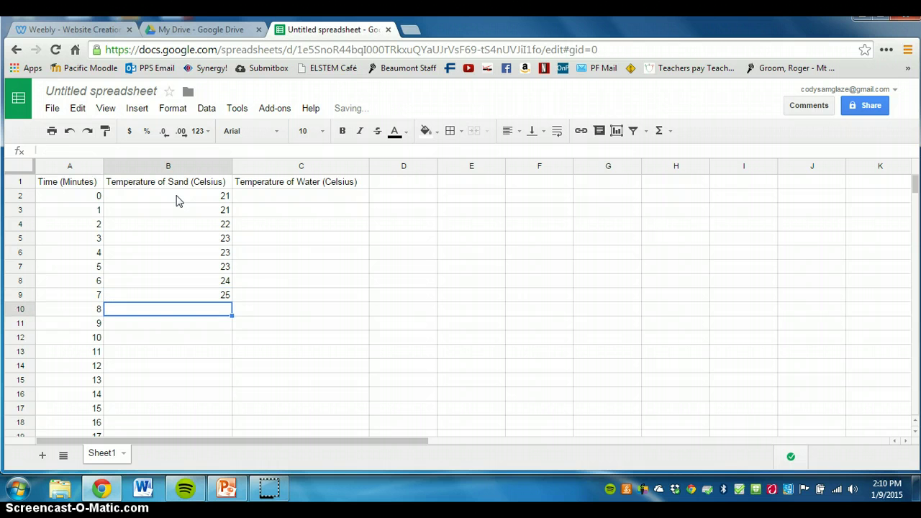
{"action": "type", "text": "26"}
{"action": "key", "text": "Return"}
{"action": "type", "text": "27"}
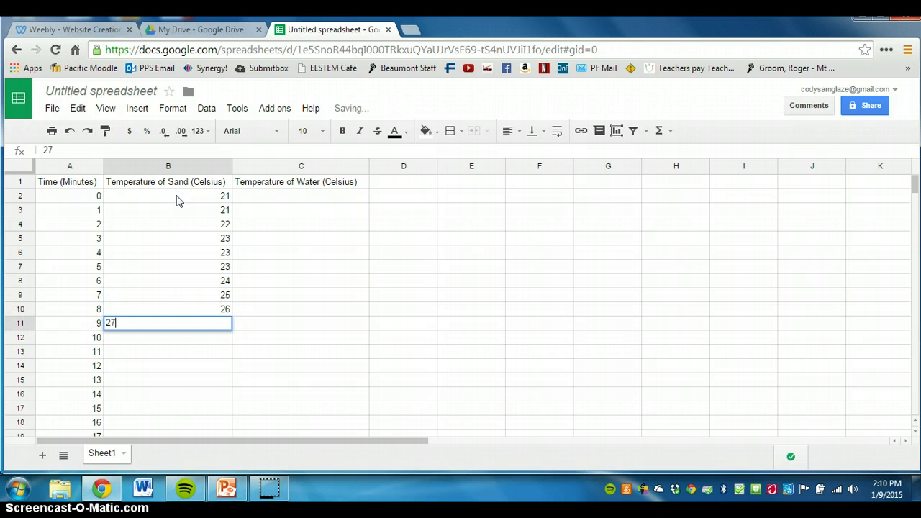
{"action": "key", "text": "Return"}
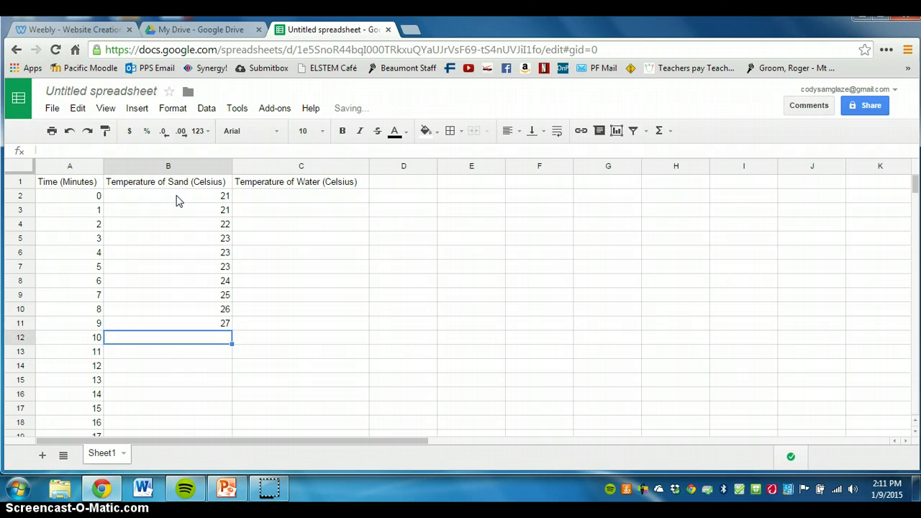
{"action": "type", "text": "27"}
{"action": "key", "text": "Return"}
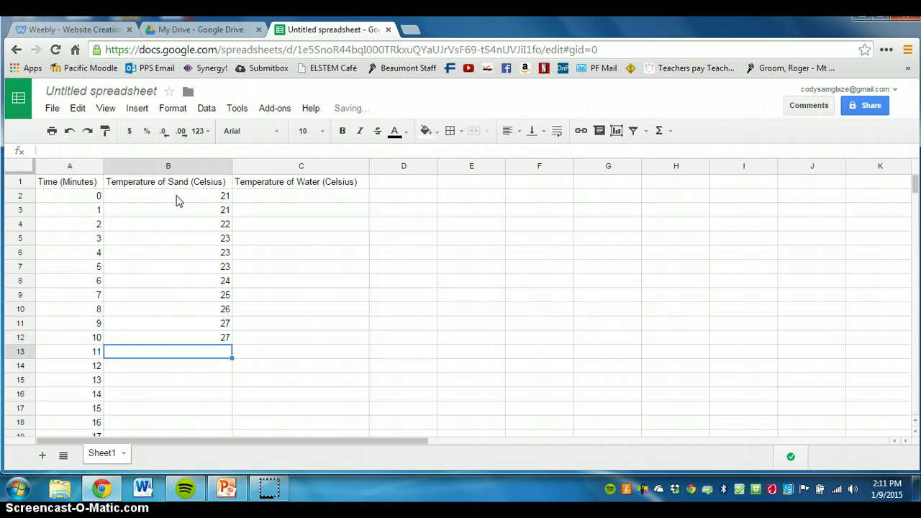
Enter the sand temperatures for minutes 11 to 15 in B13 to B17: 26, 25, 24, 23, 22
{"action": "type", "text": "26"}
{"action": "key", "text": "Return"}
{"action": "type", "text": "25"}
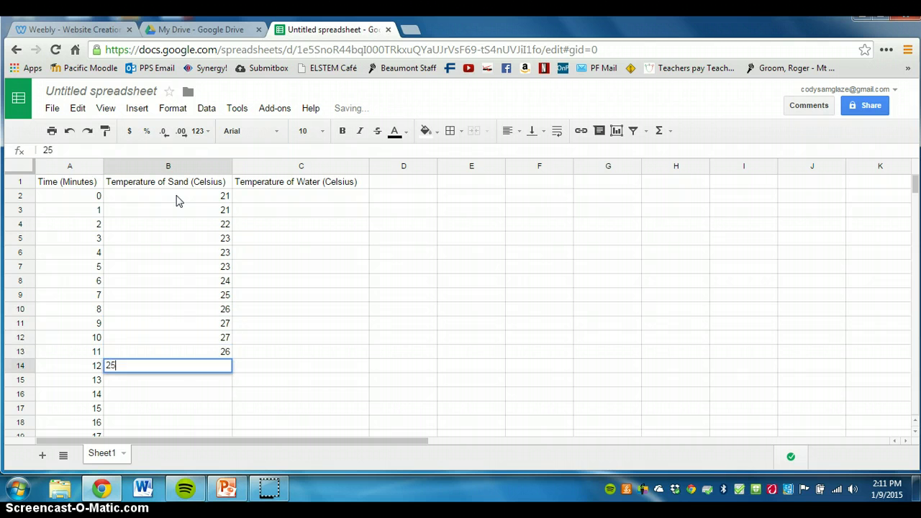
{"action": "key", "text": "Return"}
{"action": "type", "text": "24"}
{"action": "key", "text": "Return"}
{"action": "type", "text": "2"}
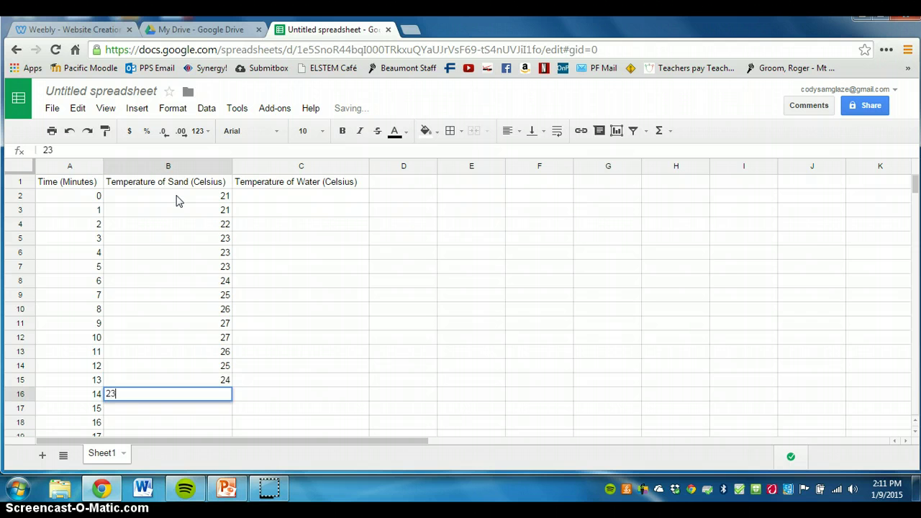
{"action": "type", "text": "3"}
{"action": "key", "text": "Return"}
{"action": "type", "text": "22"}
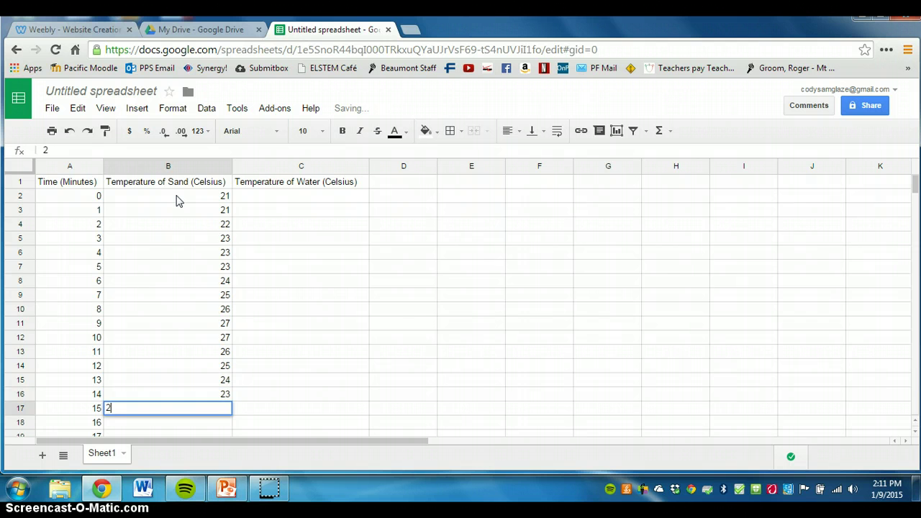
{"action": "key", "text": "Return"}
Complete the sand temperatures for minutes 16 to 20 in B18 to B22: 22, 22, 22, 21, 21
{"action": "type", "text": "22"}
{"action": "key", "text": "Return"}
{"action": "type", "text": "22"}
{"action": "key", "text": "Return"}
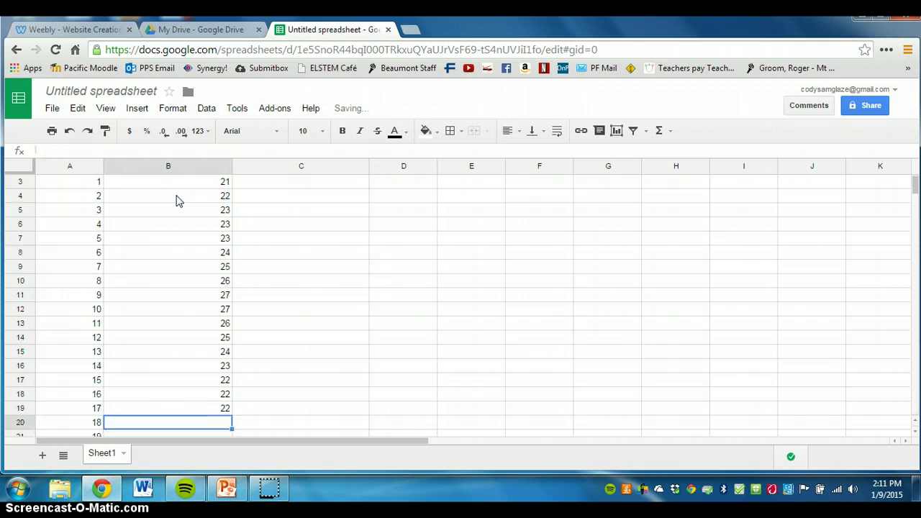
{"action": "type", "text": "22"}
{"action": "key", "text": "Return"}
{"action": "type", "text": "2"}
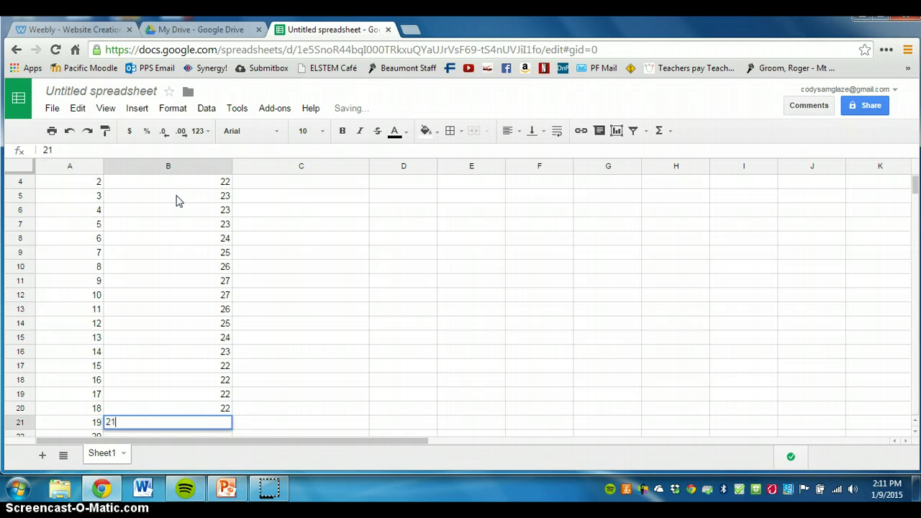
{"action": "type", "text": "1"}
{"action": "key", "text": "Return"}
Enter a water temperature of 21 for each of minutes 0 to 4, in cells C2 to C6
{"action": "scroll", "coordinate": [284, 301], "scroll_direction": "up", "scroll_amount": 2}
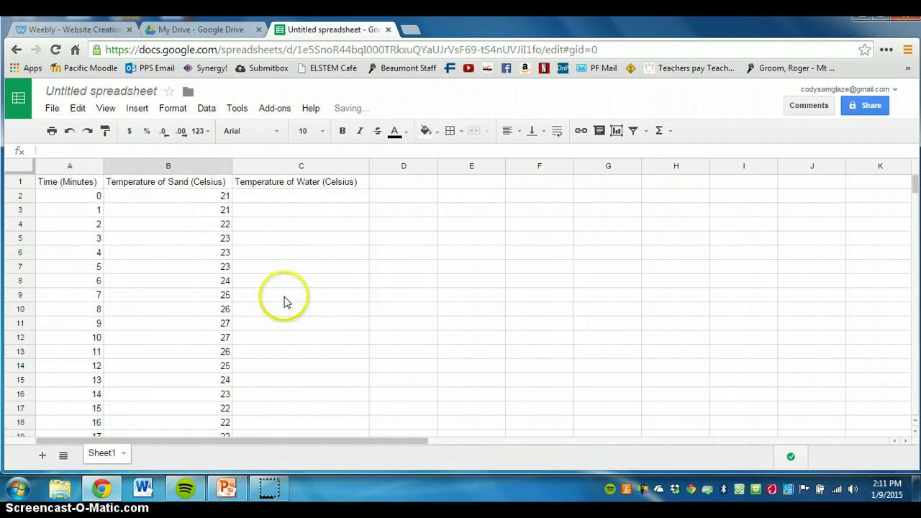
{"action": "left_click", "coordinate": [292, 196]}
{"action": "type", "text": "2"}
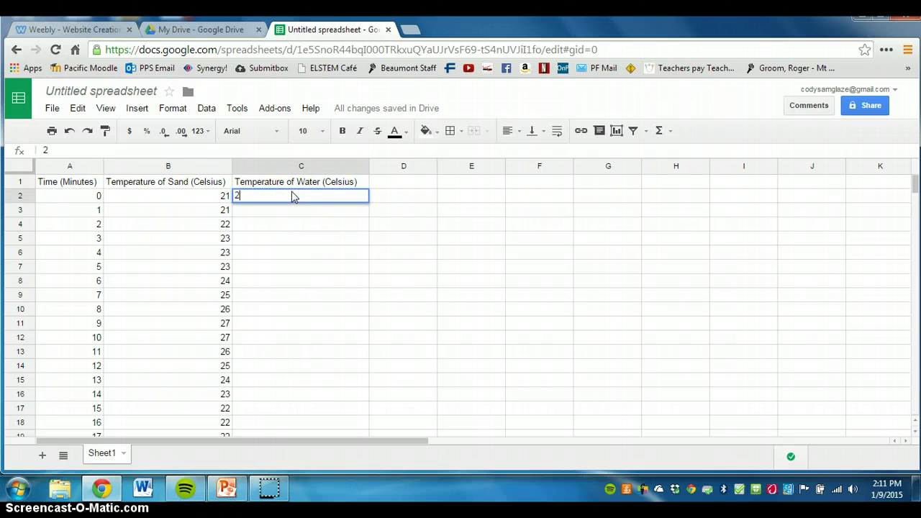
{"action": "type", "text": "1"}
{"action": "key", "text": "Return"}
{"action": "type", "text": "21"}
{"action": "key", "text": "Return"}
{"action": "type", "text": "21"}
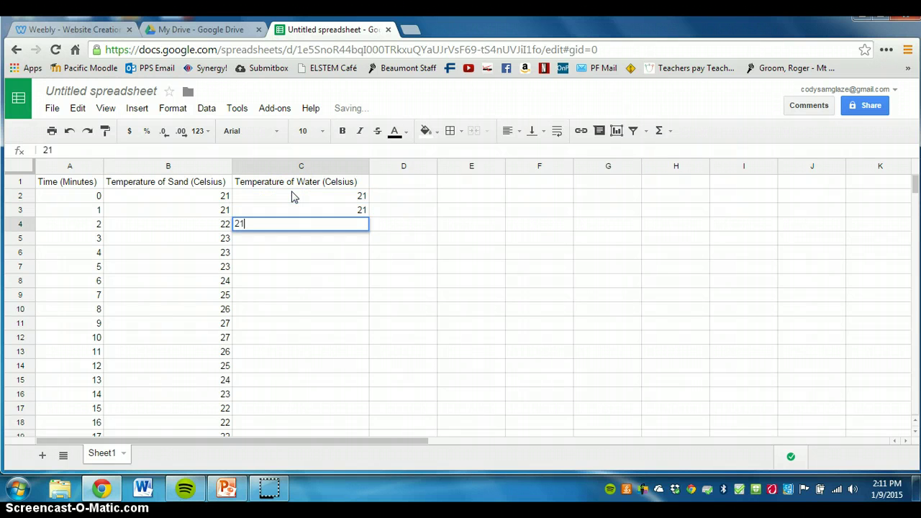
{"action": "key", "text": "Return"}
{"action": "type", "text": "21"}
{"action": "key", "text": "Return"}
{"action": "type", "text": "21"}
{"action": "key", "text": "Return"}
Enter a water temperature of 22 for each of minutes 5 to 7, in cells C7 to C9
{"action": "type", "text": "22"}
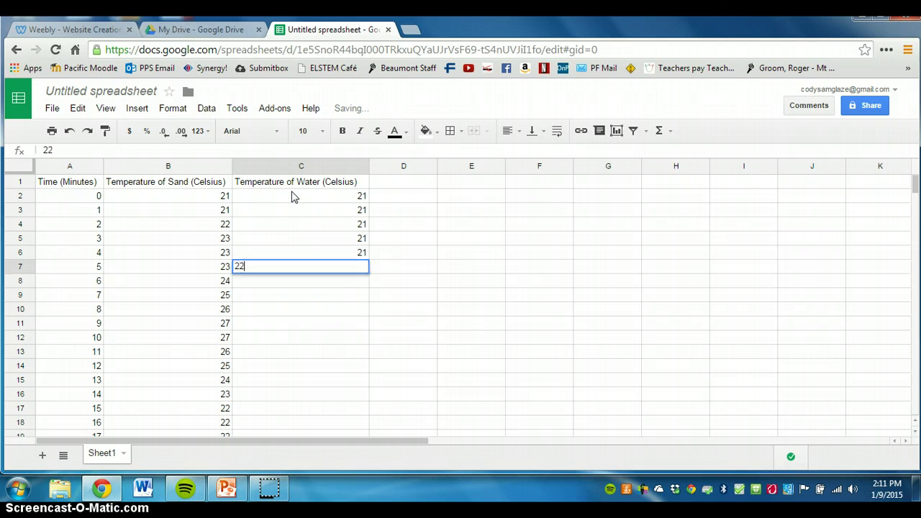
{"action": "key", "text": "Return"}
{"action": "type", "text": "22"}
{"action": "key", "text": "Return"}
{"action": "type", "text": "22"}
{"action": "key", "text": "Return"}
Enter a water temperature of 23 for each of minutes 8 to 13, in cells C10 to C15
{"action": "type", "text": "23"}
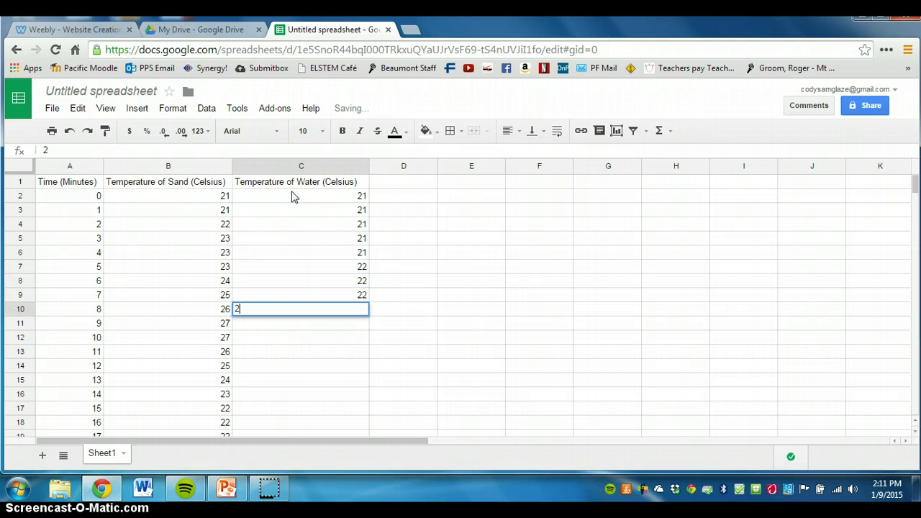
{"action": "key", "text": "Return"}
{"action": "type", "text": "23"}
{"action": "key", "text": "Return"}
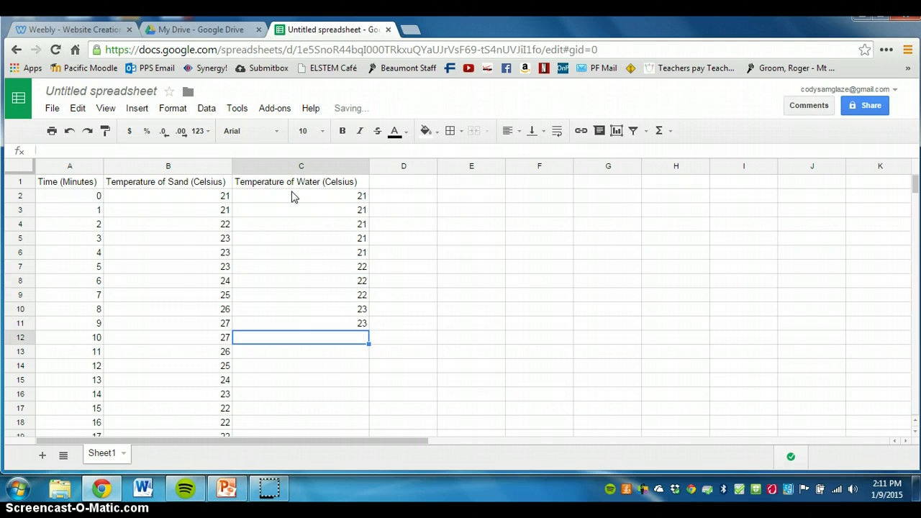
{"action": "type", "text": "23"}
{"action": "key", "text": "Return"}
{"action": "type", "text": "23"}
{"action": "key", "text": "Return"}
{"action": "type", "text": "23"}
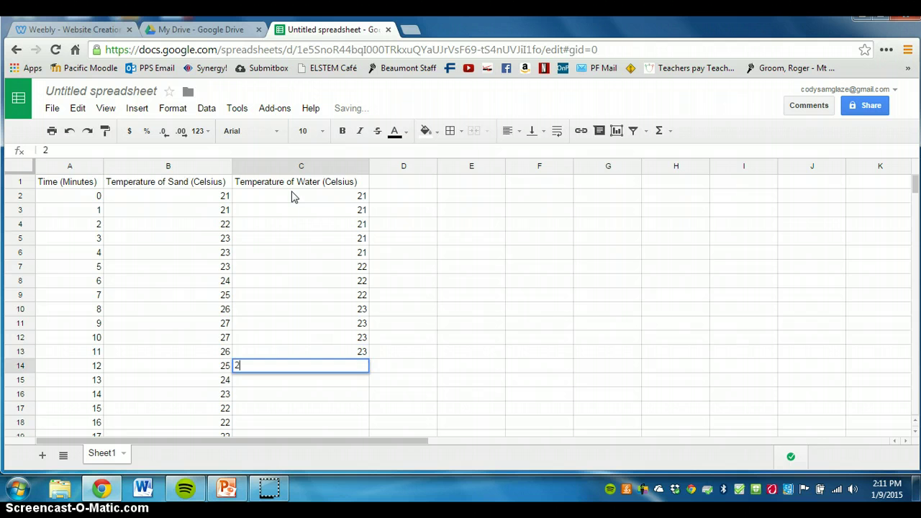
{"action": "key", "text": "Return"}
{"action": "type", "text": "23"}
{"action": "key", "text": "Return"}
Enter a water temperature of 22 for each of minutes 14 to 18, in cells C16 to C20
{"action": "type", "text": "22"}
{"action": "key", "text": "Return"}
{"action": "type", "text": "22"}
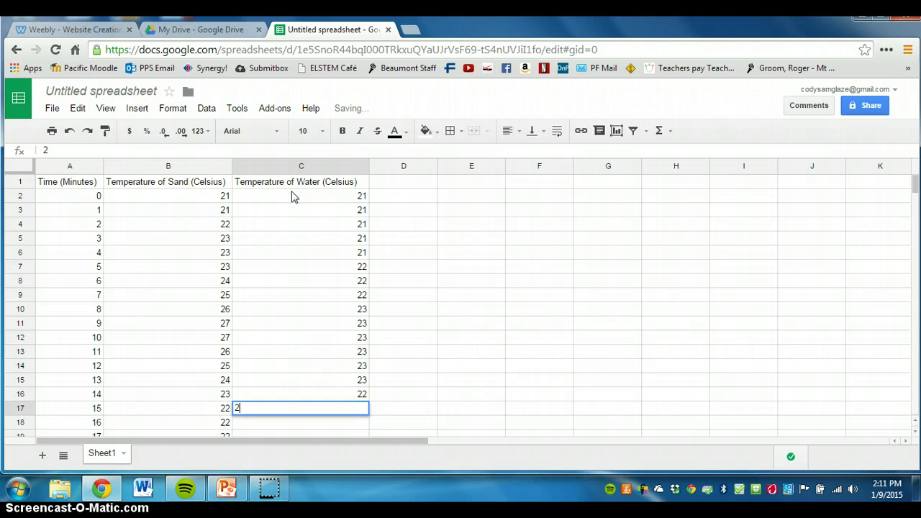
{"action": "key", "text": "Return"}
{"action": "type", "text": "22"}
{"action": "key", "text": "Return"}
{"action": "type", "text": "22"}
{"action": "key", "text": "Return"}
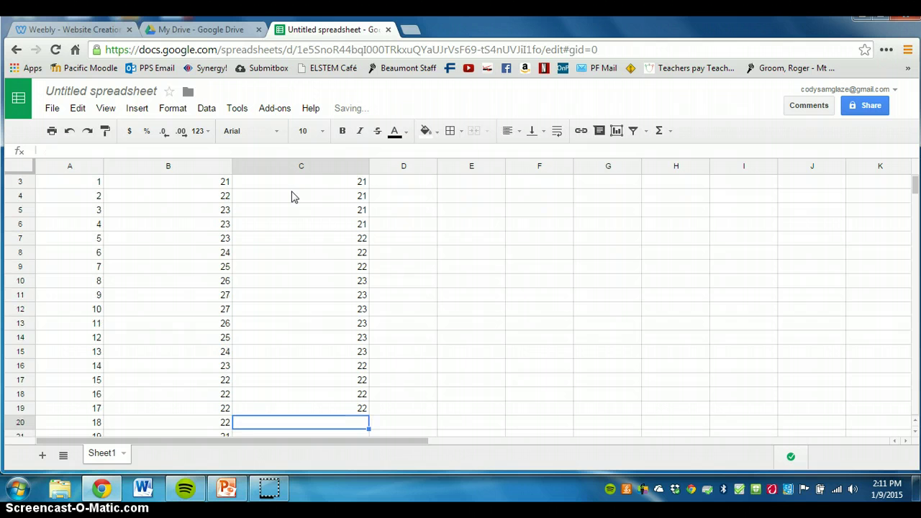
{"action": "type", "text": "22"}
{"action": "key", "text": "Return"}
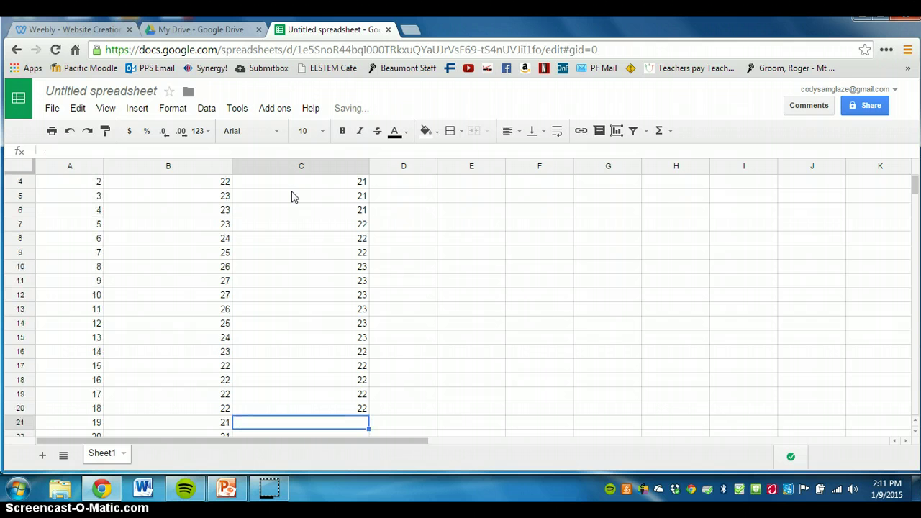
Complete the water column with 21 for minutes 19 and 20, in cells C21 and C22
{"action": "type", "text": "21"}
{"action": "key", "text": "Return"}
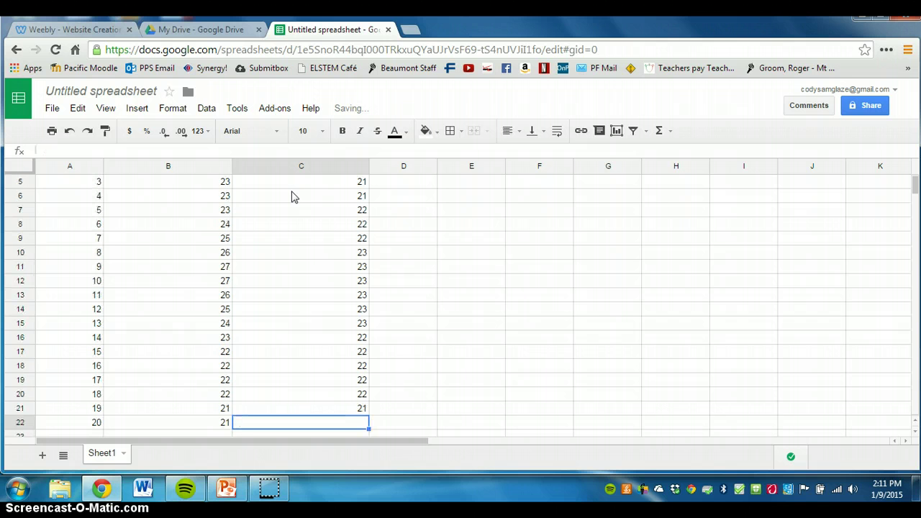
{"action": "type", "text": "21"}
{"action": "key", "text": "Return"}
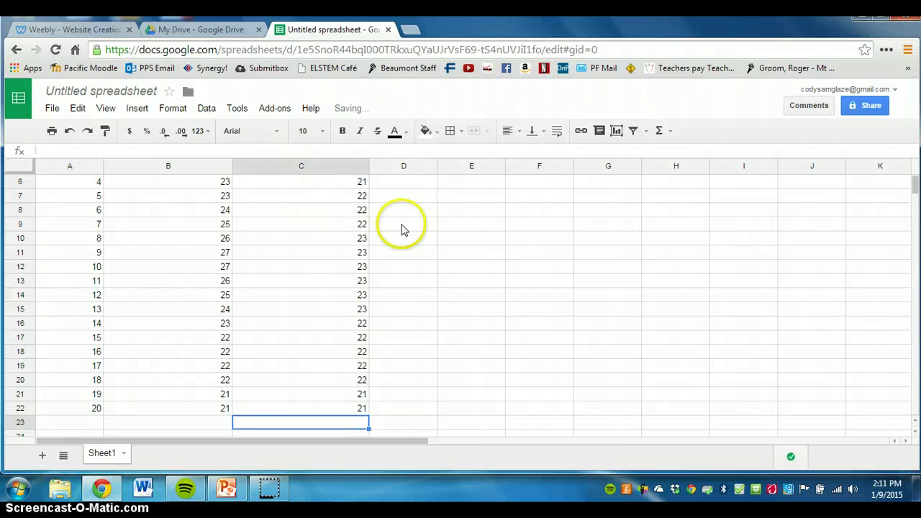
{"action": "scroll", "coordinate": [560, 309], "scroll_direction": "up", "scroll_amount": 2}
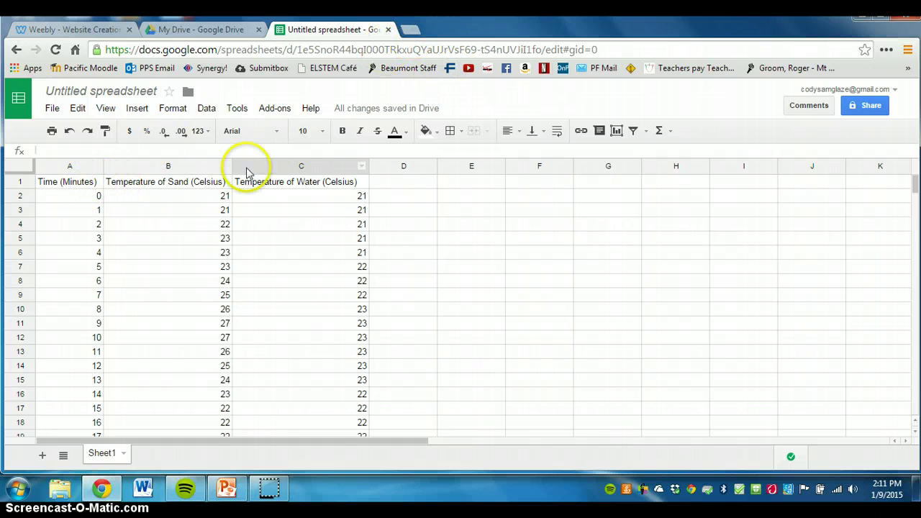
Open Google Drive in a new browser tab
{"action": "left_click", "coordinate": [409, 31]}
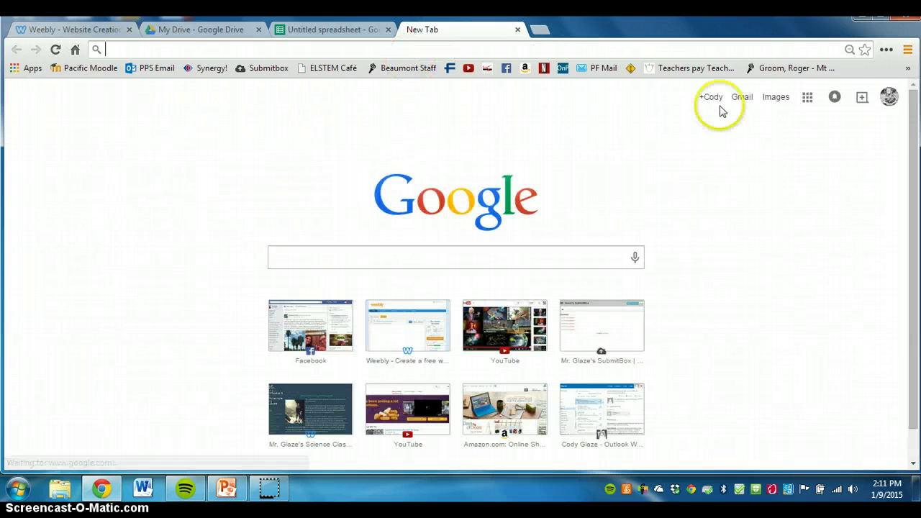
{"action": "left_click", "coordinate": [808, 99]}
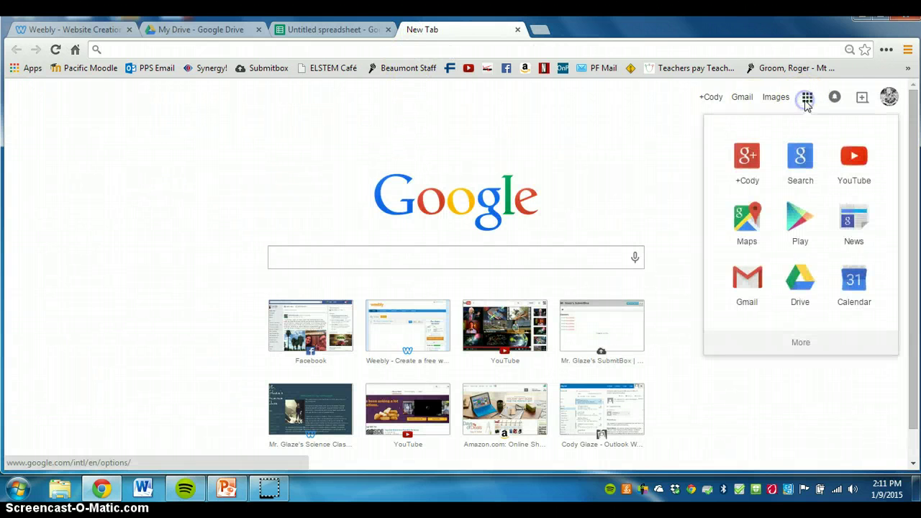
{"action": "left_click", "coordinate": [809, 281]}
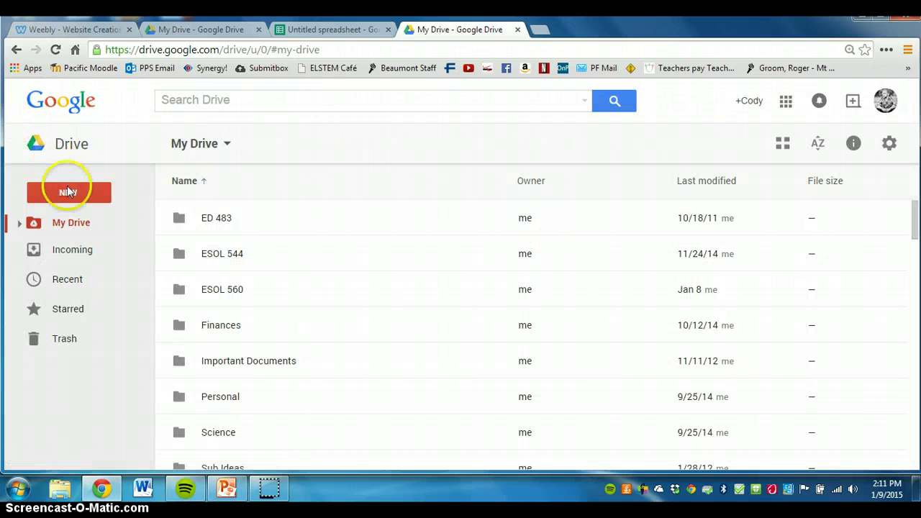
Create a blank Google Docs document from Drive and close the extra Drive tab
{"action": "left_click", "coordinate": [66, 191]}
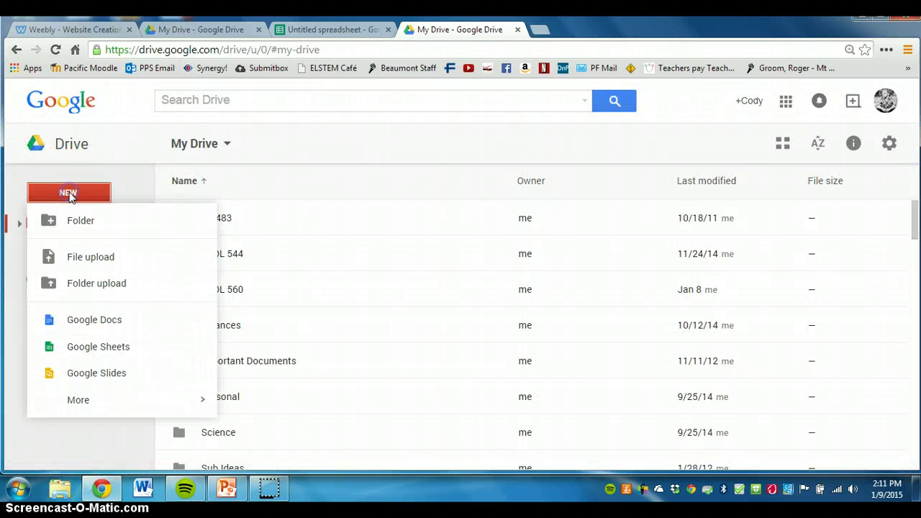
{"action": "left_click", "coordinate": [90, 317]}
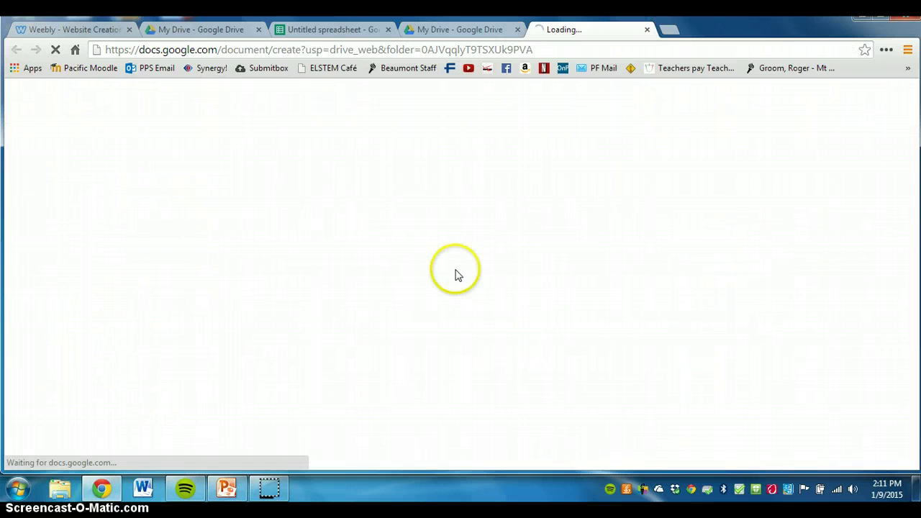
{"action": "left_click", "coordinate": [518, 29]}
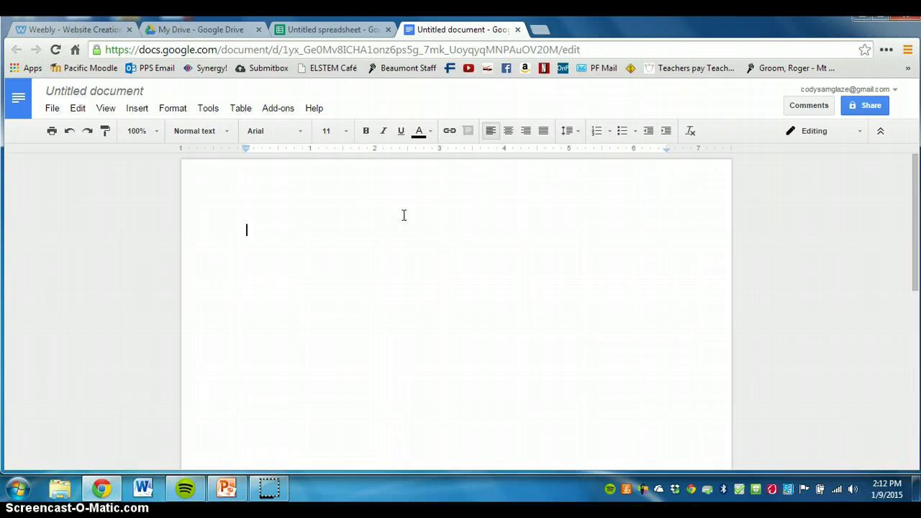
Name the document "Activity 55 Lab Write Up" and enter the label "Data:" on its first line
{"action": "left_click", "coordinate": [86, 91]}
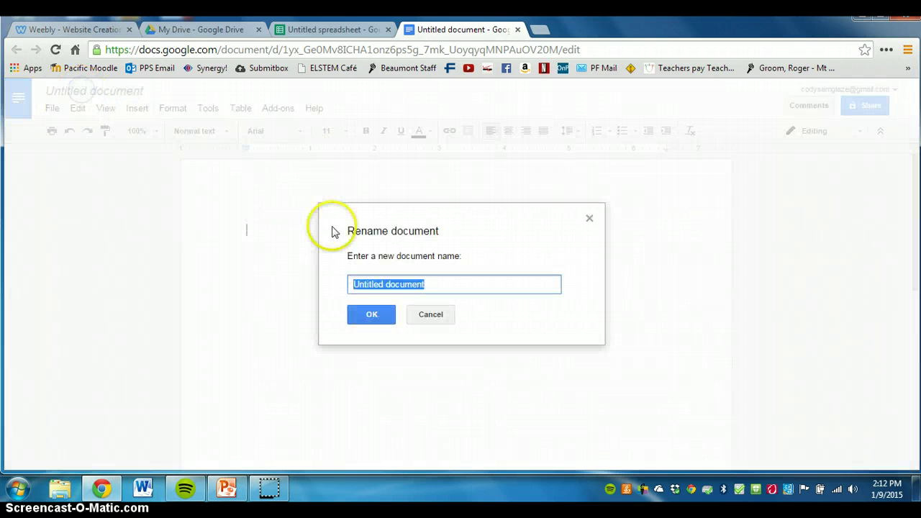
{"action": "type", "text": "Activity "}
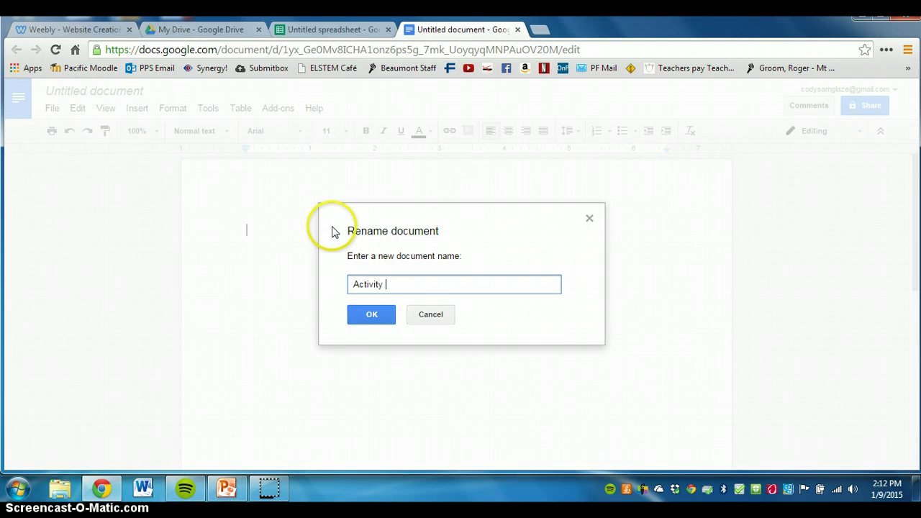
{"action": "type", "text": "55 Lab Write Up"}
{"action": "key", "text": "Return"}
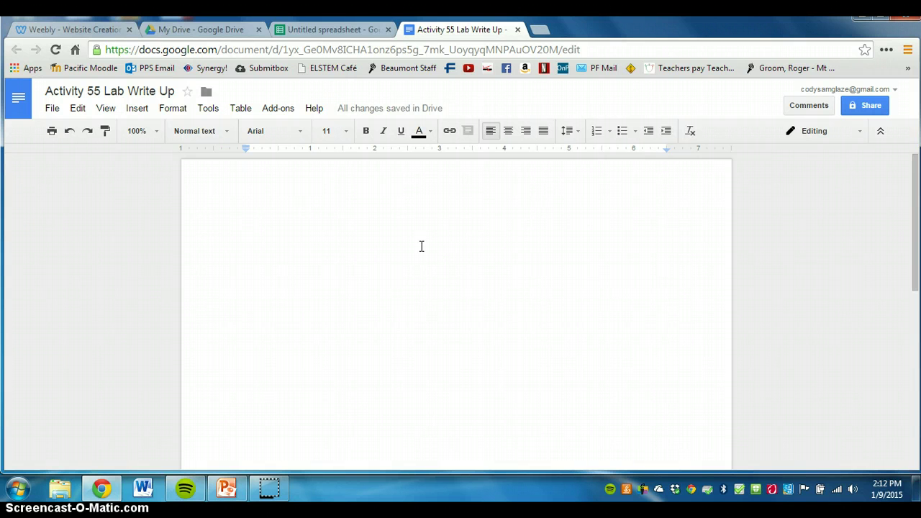
{"action": "type", "text": "Data:"}
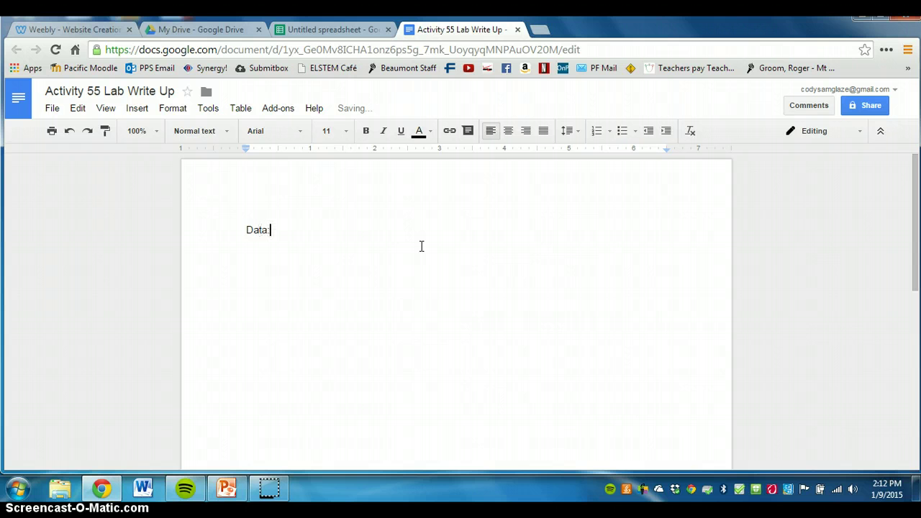
Copy the whole temperature table, cells A1 to C22, from the spreadsheet
{"action": "left_click", "coordinate": [319, 35]}
{"action": "left_click_drag", "start_coordinate": [68, 181], "coordinate": [335, 368]}
{"action": "right_click", "coordinate": [335, 368]}
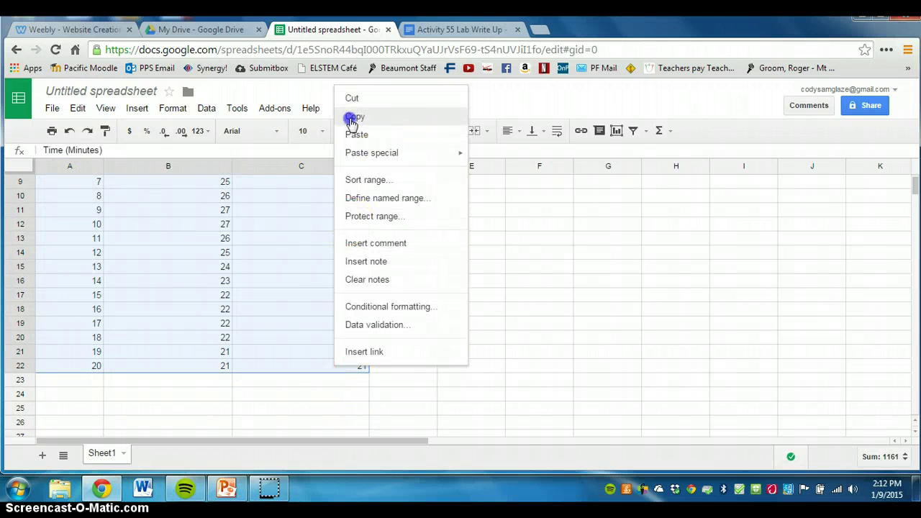
{"action": "left_click", "coordinate": [350, 117]}
Paste the copied table on a new line below "Data:" in the lab write-up document
{"action": "left_click", "coordinate": [431, 30]}
{"action": "left_click", "coordinate": [313, 224]}
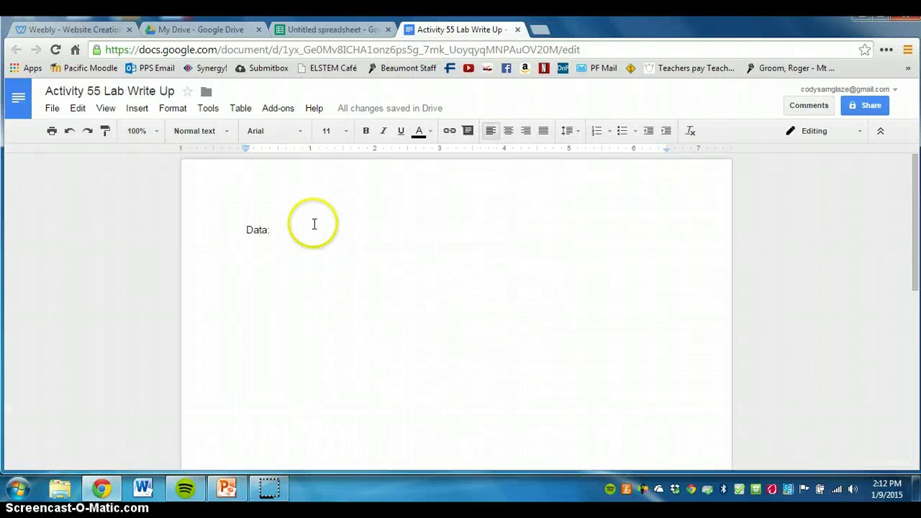
{"action": "key", "text": "Return"}
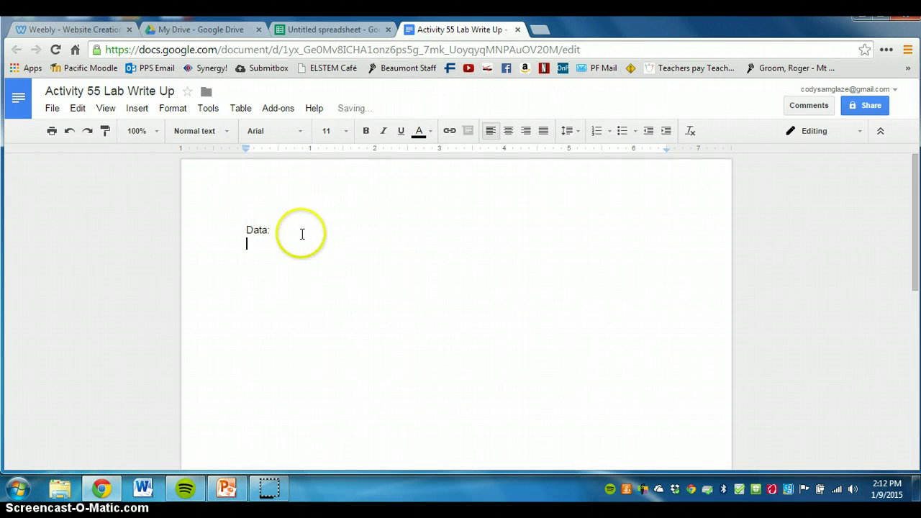
{"action": "right_click", "coordinate": [266, 243]}
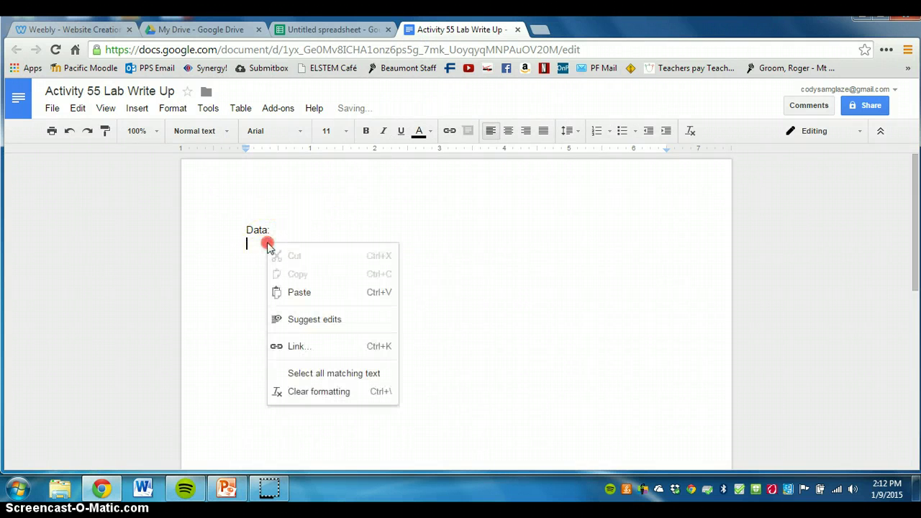
{"action": "left_click", "coordinate": [347, 292]}
{"action": "scroll", "coordinate": [469, 287], "scroll_direction": "up", "scroll_amount": 3}
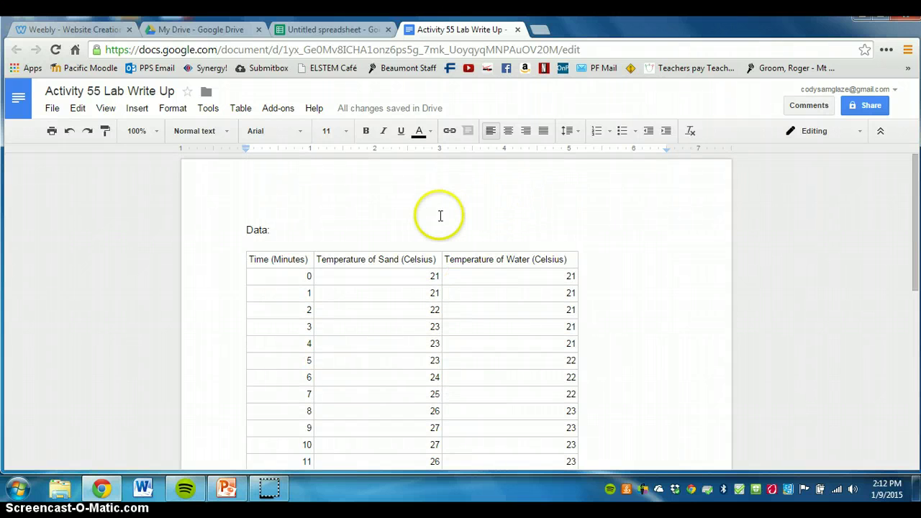
Add the indented bold title "Temperature Change of Sand and Water" on the "Data:" line above the table
{"action": "left_click", "coordinate": [421, 242]}
{"action": "left_click", "coordinate": [349, 229]}
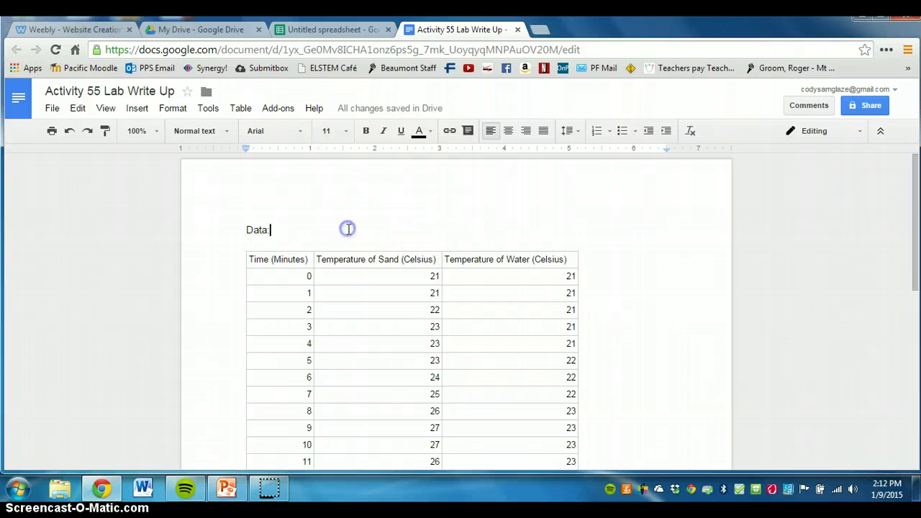
{"action": "key", "text": "Tab"}
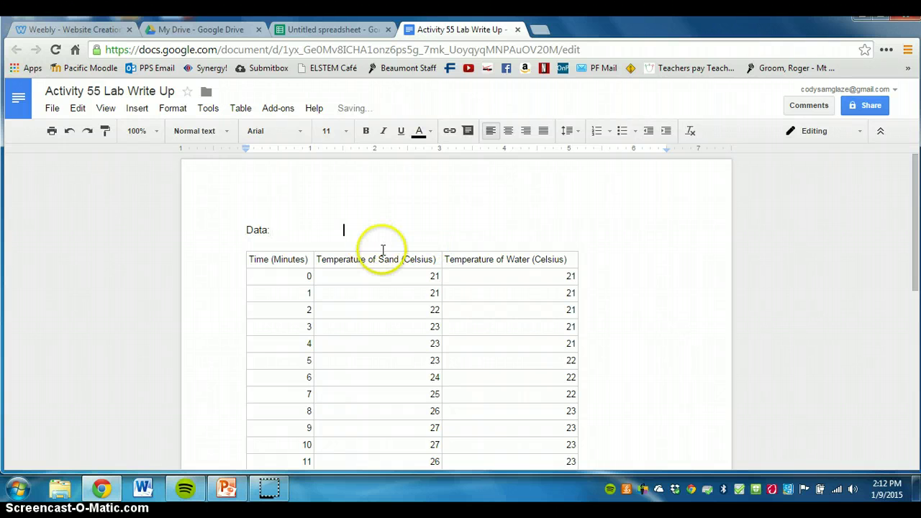
{"action": "left_click", "coordinate": [383, 250]}
{"action": "type", "text": "Temperature Change of Sand a"}
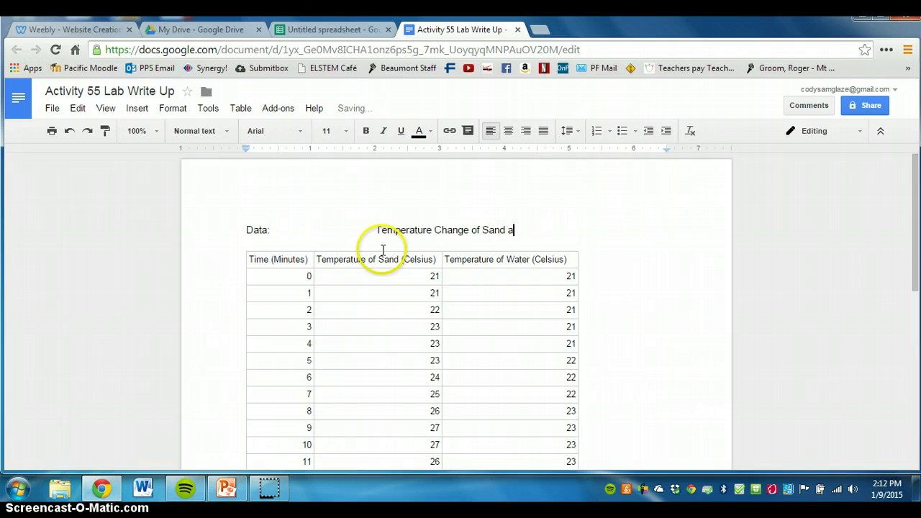
{"action": "left_click", "coordinate": [376, 230]}
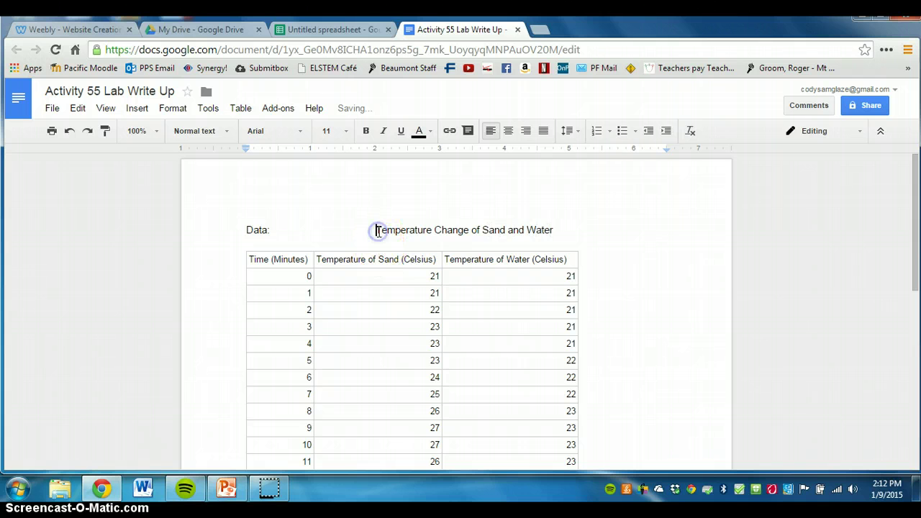
{"action": "key", "text": "BackSpace"}
{"action": "left_click_drag", "start_coordinate": [545, 226], "coordinate": [343, 218]}
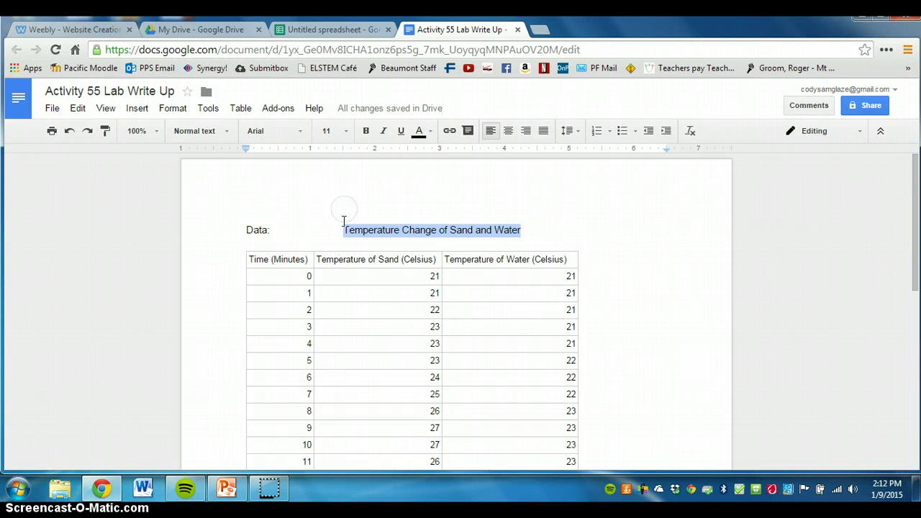
{"action": "key", "text": "ctrl+b"}
Add the label "Graph:" below the end of the table, followed by an empty line
{"action": "left_click", "coordinate": [566, 293]}
{"action": "key", "text": "ctrl+End"}
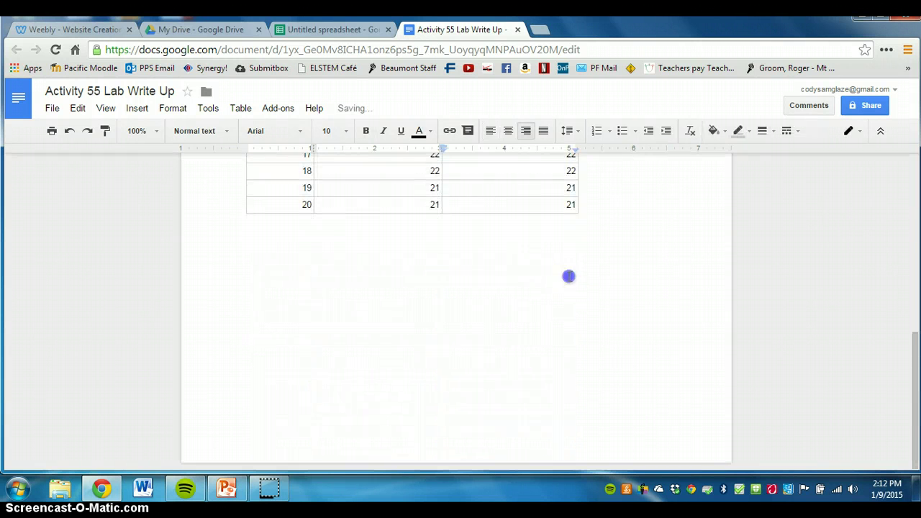
{"action": "key", "text": "Return"}
{"action": "type", "text": "Graph:"}
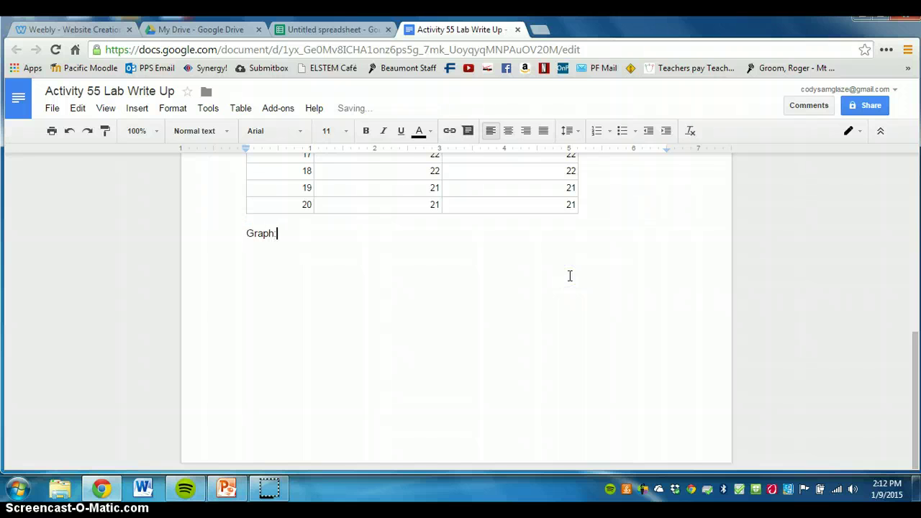
{"action": "key", "text": "Return"}
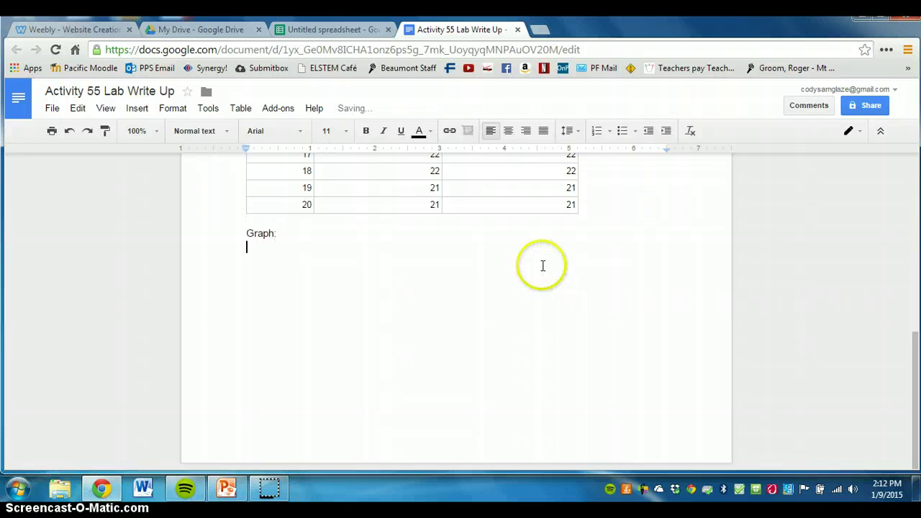
Start a chart from the spreadsheet's temperature table, A1 to C22, with column A used as labels
{"action": "left_click", "coordinate": [322, 29]}
{"action": "scroll", "coordinate": [306, 287], "scroll_direction": "up", "scroll_amount": 3}
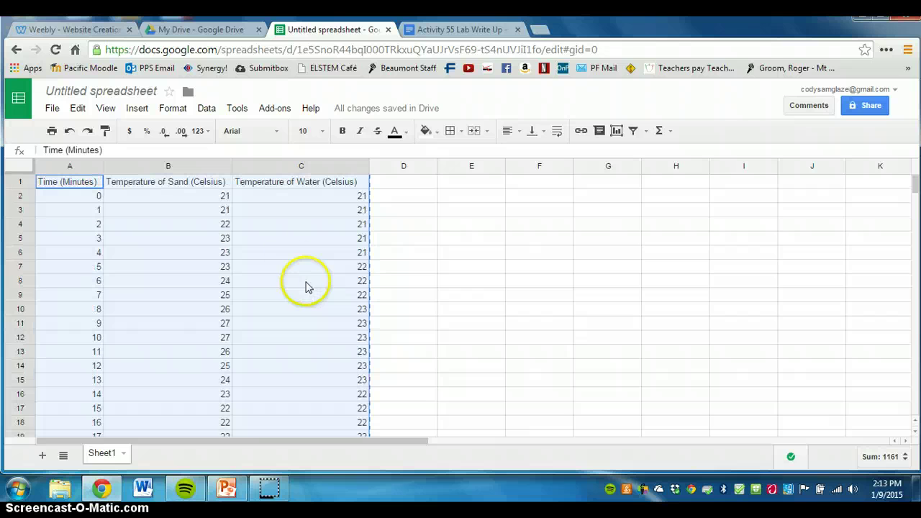
{"action": "left_click", "coordinate": [617, 131]}
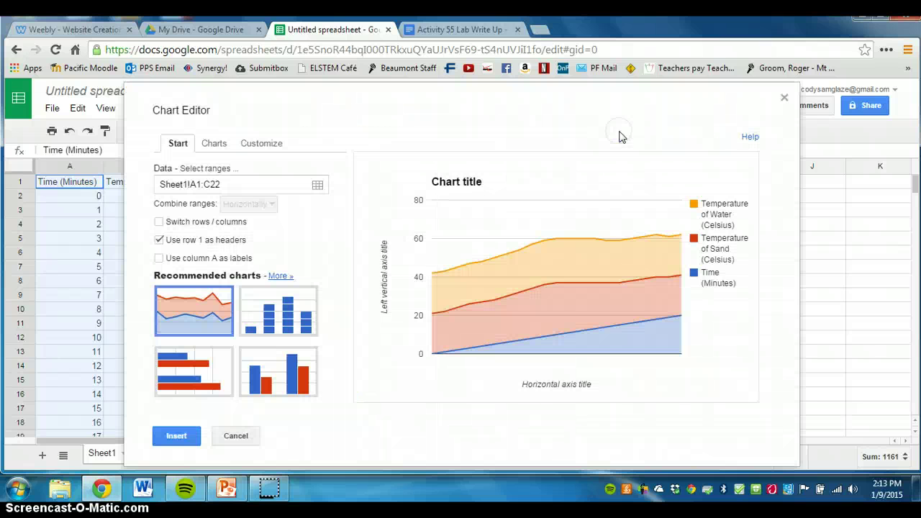
{"action": "double_click", "coordinate": [480, 120]}
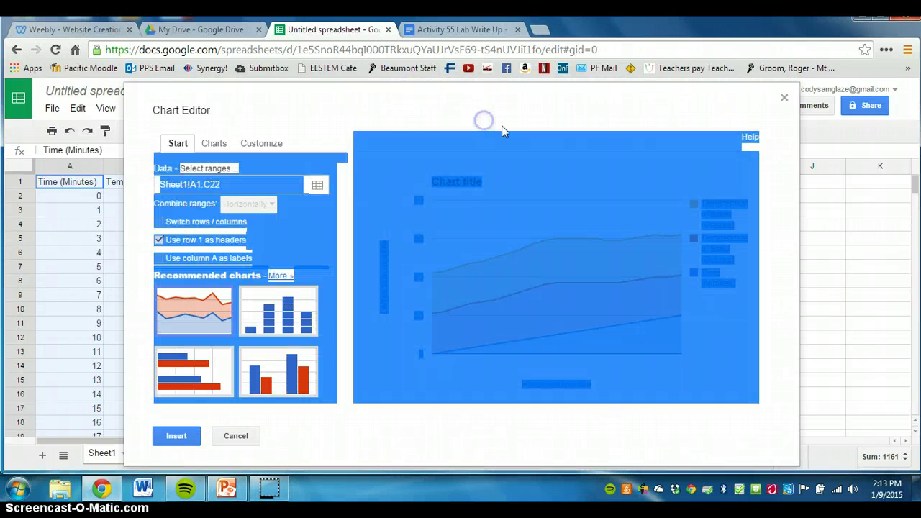
{"action": "left_click", "coordinate": [559, 113]}
{"action": "left_click", "coordinate": [782, 179]}
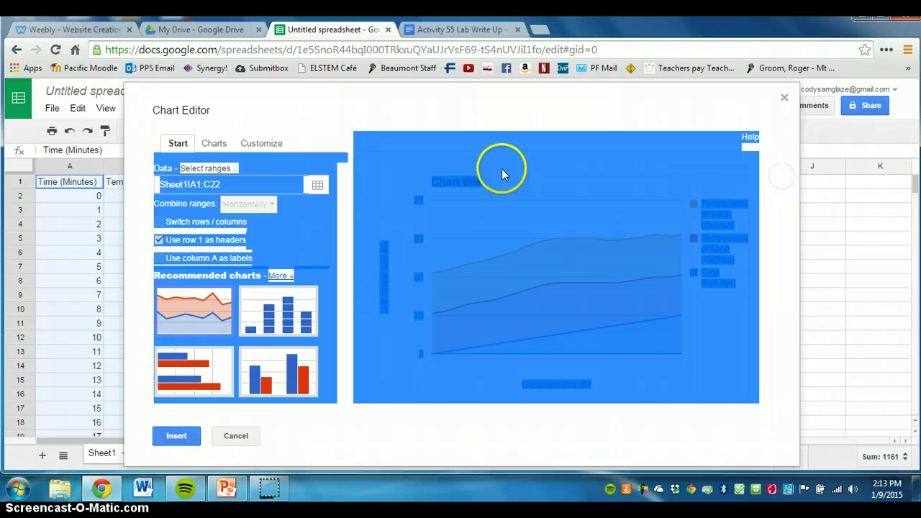
{"action": "left_click", "coordinate": [502, 173]}
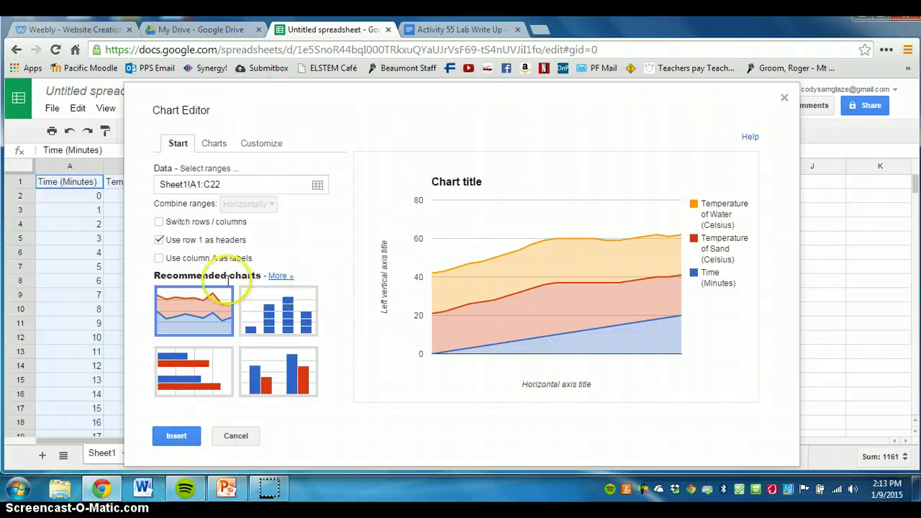
{"action": "left_click", "coordinate": [158, 259]}
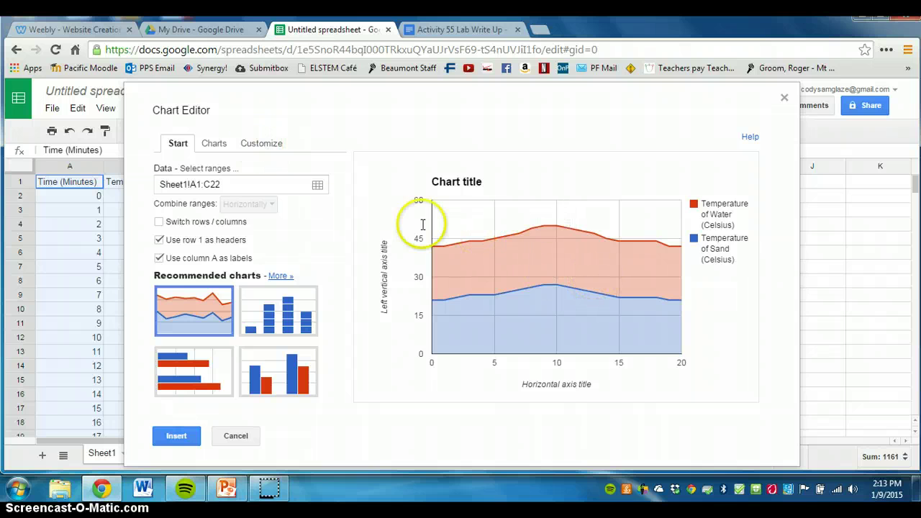
Try the area and straight line chart types, and settle on the smooth line chart
{"action": "left_click", "coordinate": [256, 147]}
{"action": "left_click", "coordinate": [217, 146]}
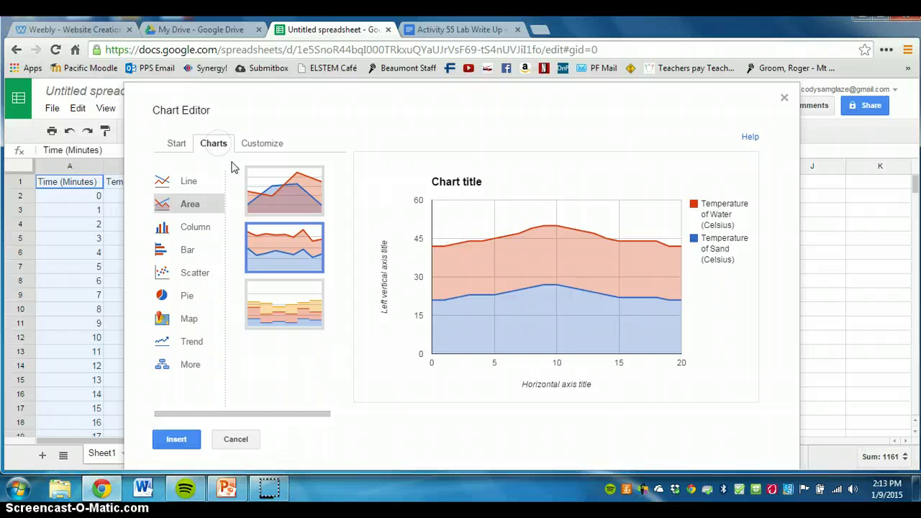
{"action": "left_click", "coordinate": [261, 188]}
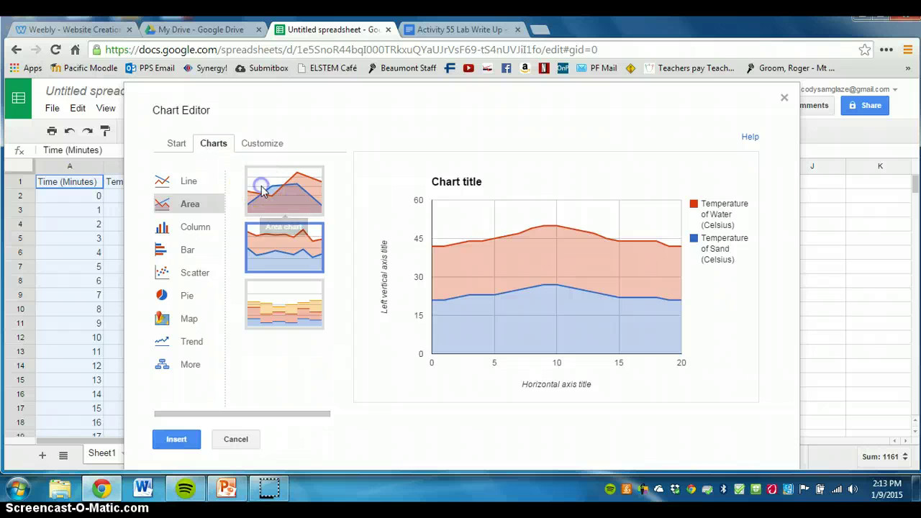
{"action": "left_click", "coordinate": [175, 181]}
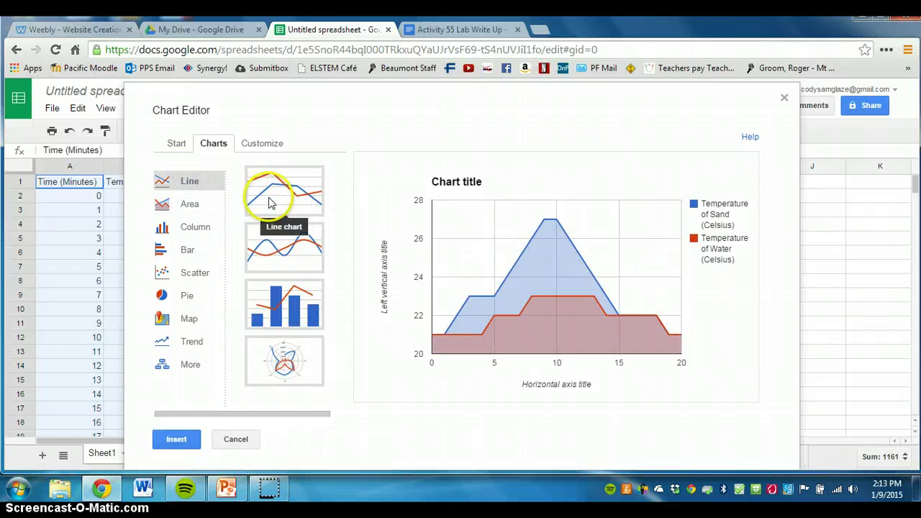
{"action": "left_click", "coordinate": [269, 201]}
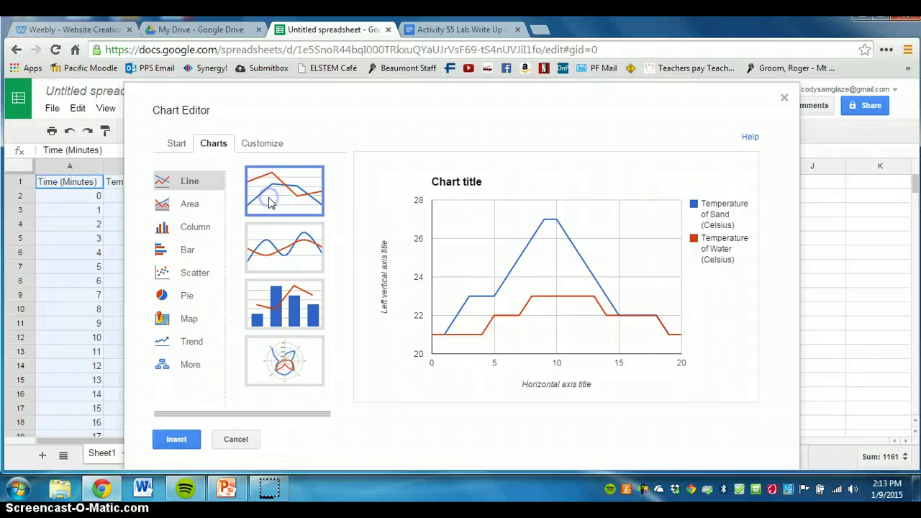
{"action": "left_click", "coordinate": [298, 246]}
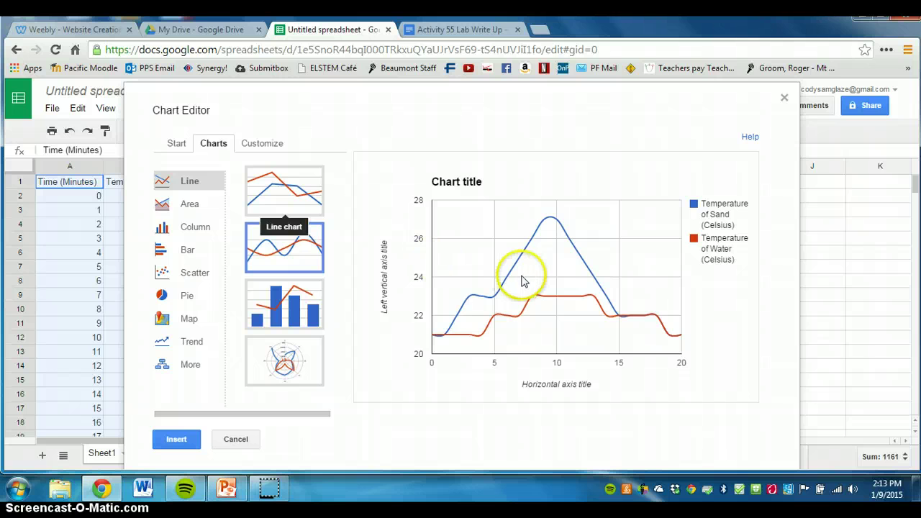
Set the chart title to "Temperature Change of Sand and Water (Celsius)"
{"action": "left_click", "coordinate": [265, 145]}
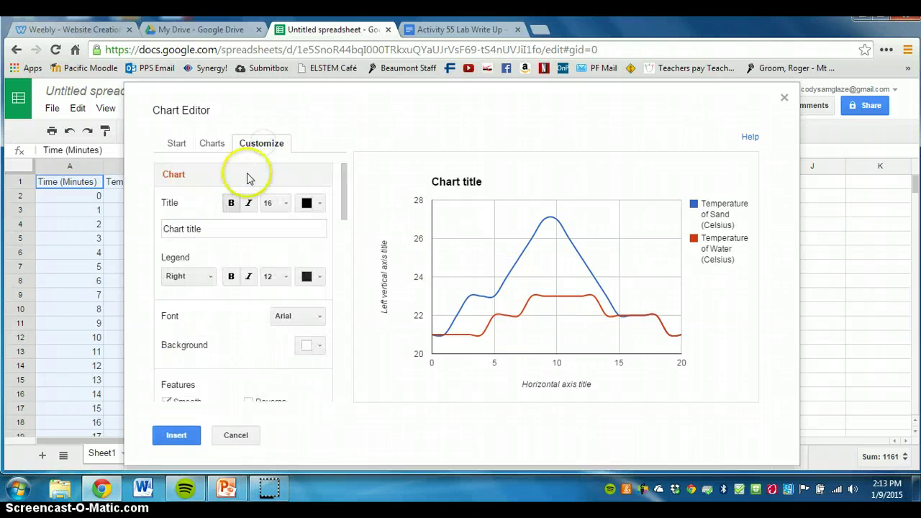
{"action": "left_click", "coordinate": [160, 232]}
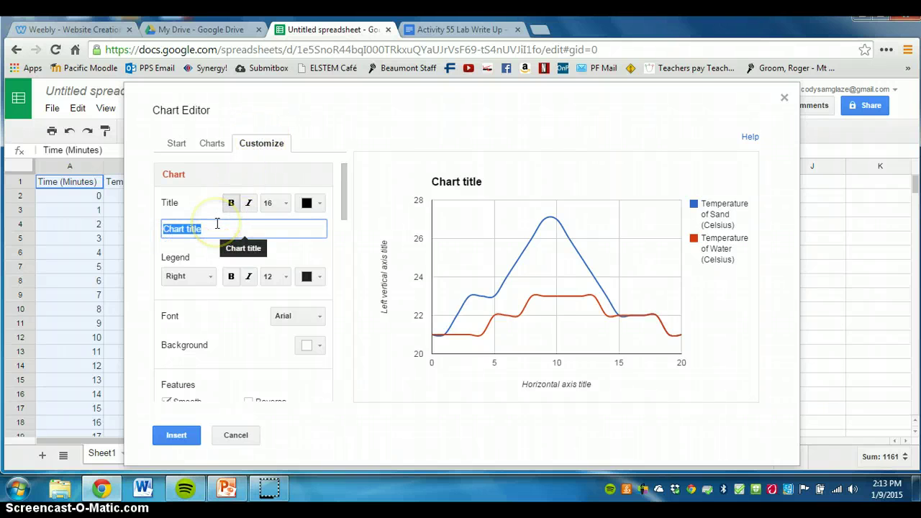
{"action": "key", "text": "BackSpace"}
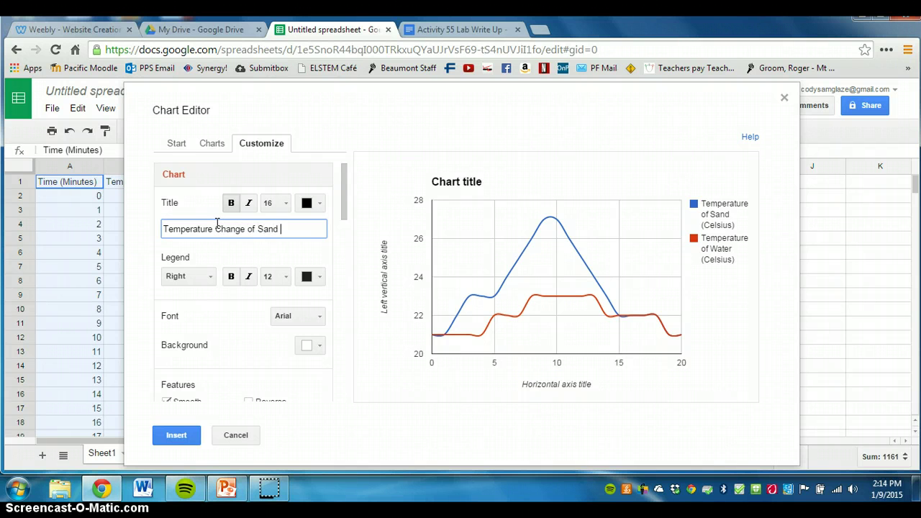
{"action": "type", "text": "ted o"}
{"action": "key", "text": "BackSpace"}
{"action": "key", "text": "BackSpace"}
{"action": "key", "text": "BackSpace"}
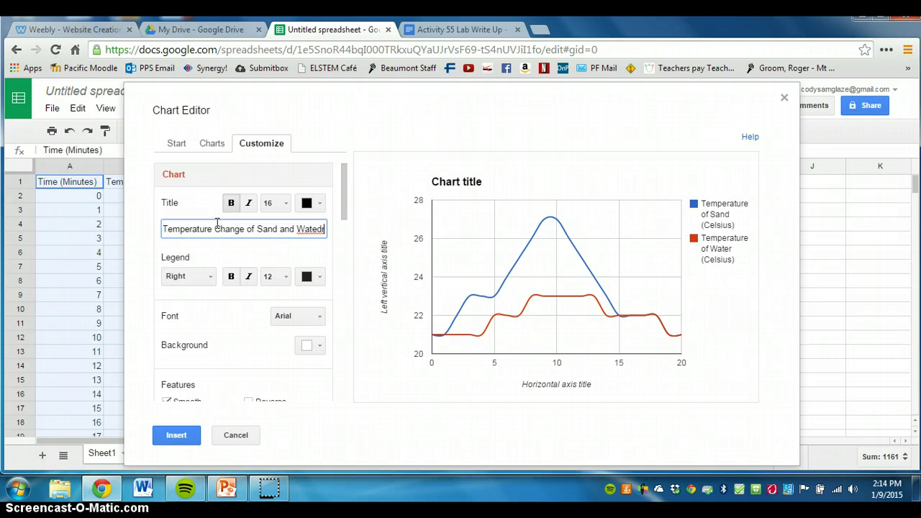
{"action": "type", "text": "r"}
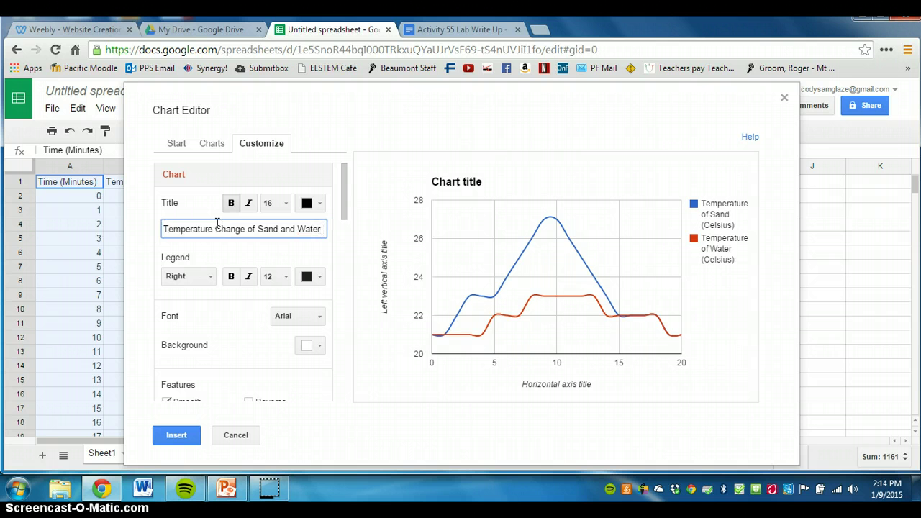
{"action": "type", "text": " (Celsius"}
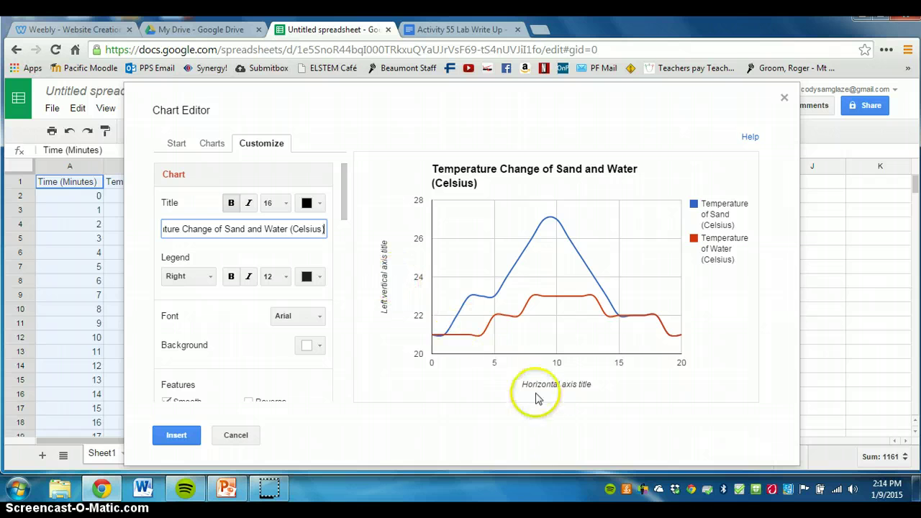
Set the chart's horizontal axis title to "Time"
{"action": "left_click_drag", "start_coordinate": [345, 193], "coordinate": [345, 260]}
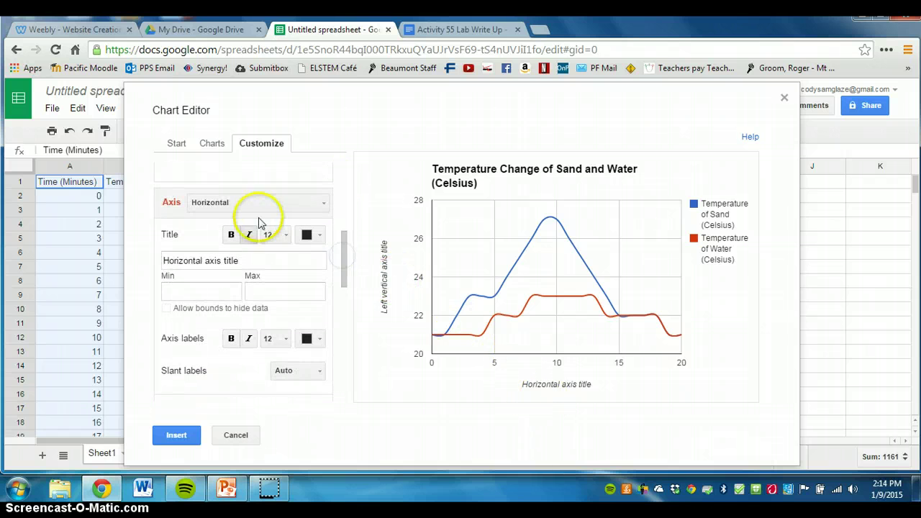
{"action": "left_click", "coordinate": [249, 255]}
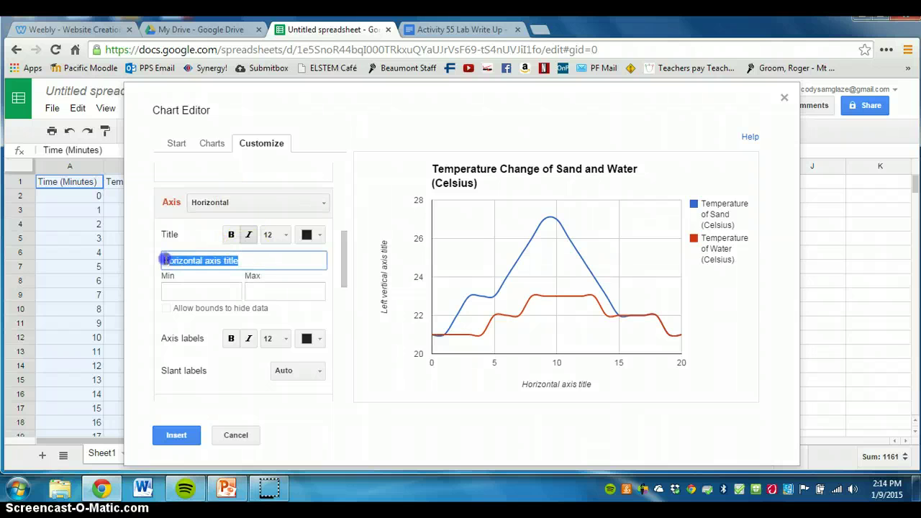
{"action": "type", "text": "Time"}
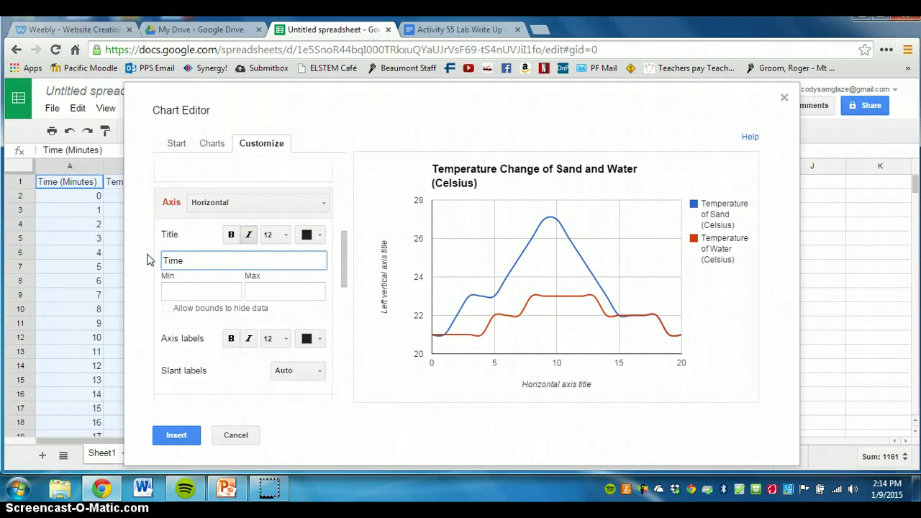
{"action": "left_click", "coordinate": [518, 387]}
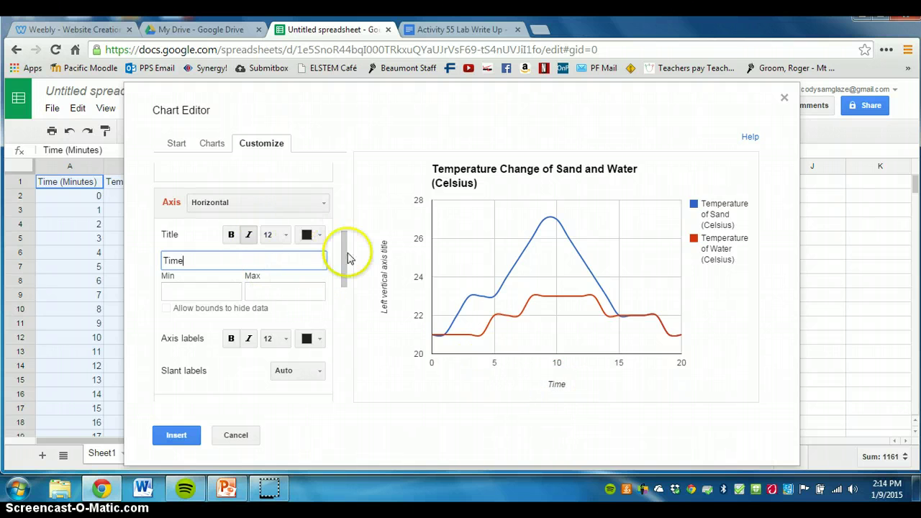
Replace the text of cell A1 with "Time" and set the chart's left vertical axis title to "Temperature in Degrees Celsius"
{"action": "left_click", "coordinate": [284, 206]}
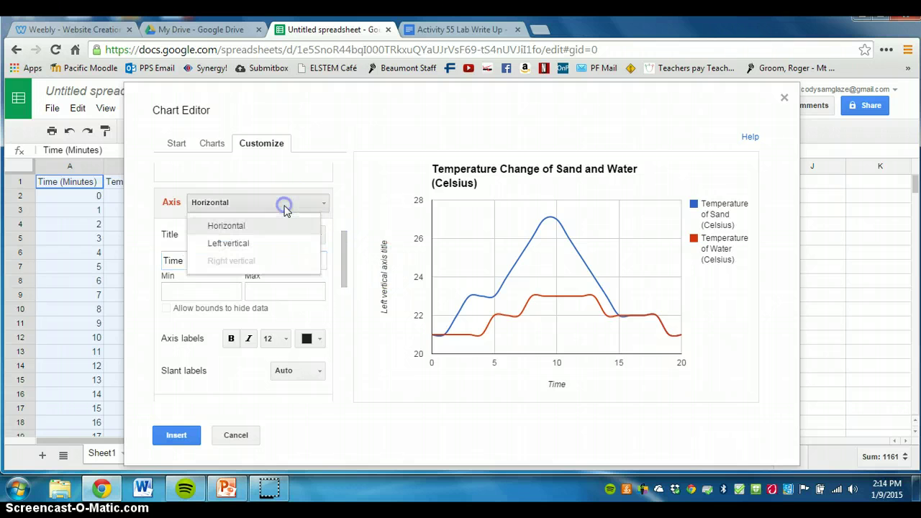
{"action": "left_click", "coordinate": [274, 246]}
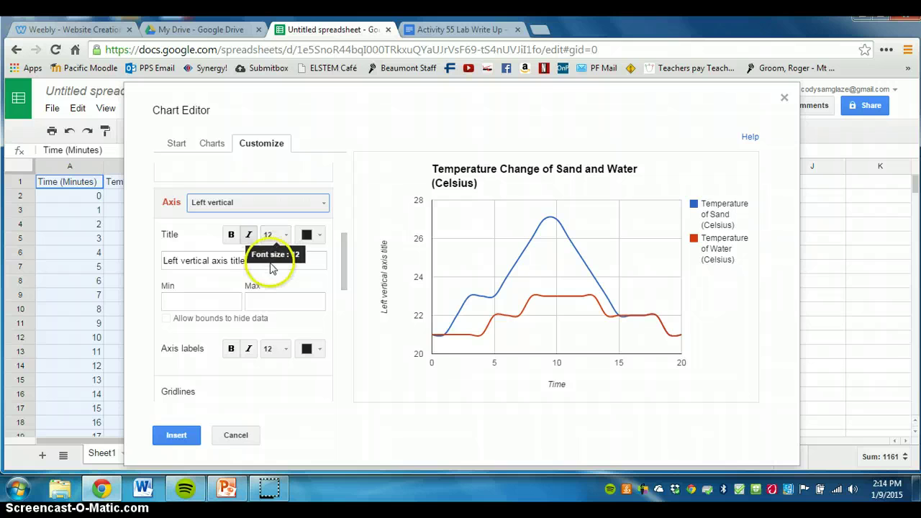
{"action": "left_click", "coordinate": [100, 253]}
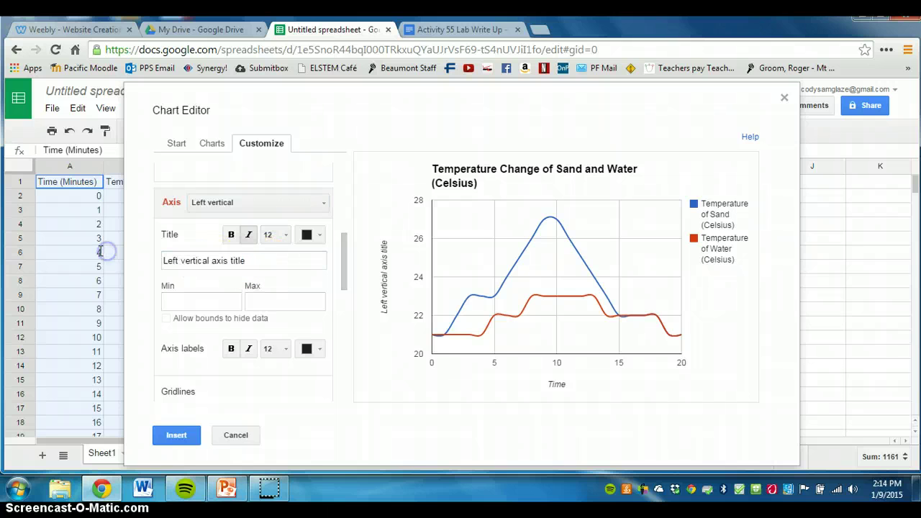
{"action": "type", "text": "Time"}
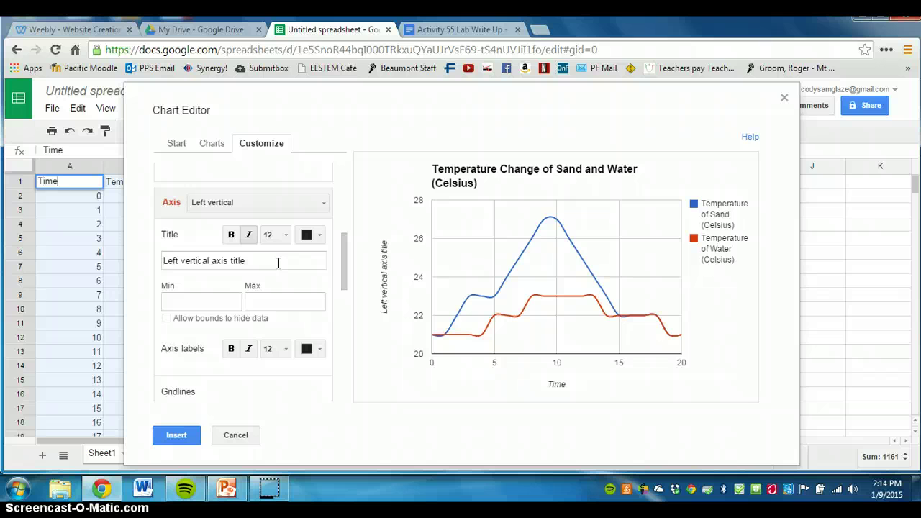
{"action": "key", "text": "Return"}
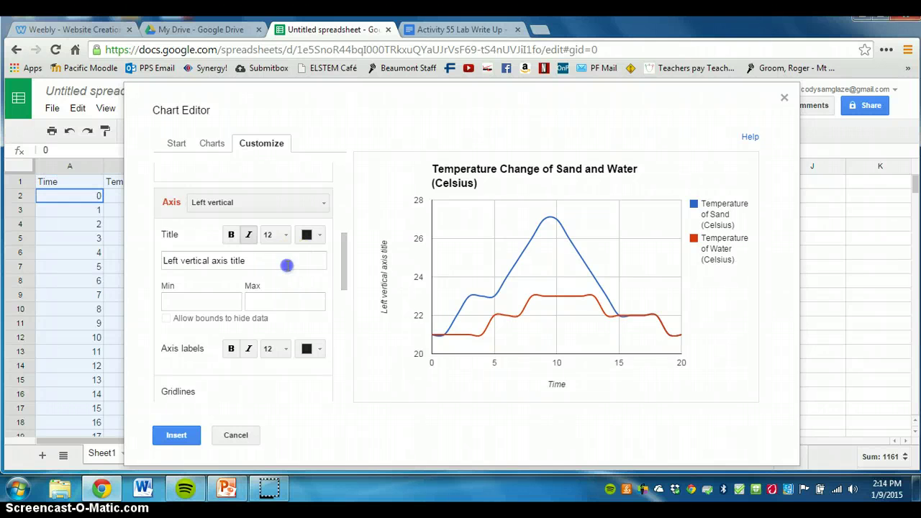
{"action": "left_click_drag", "start_coordinate": [283, 263], "coordinate": [166, 257]}
{"action": "key", "text": "BackSpace"}
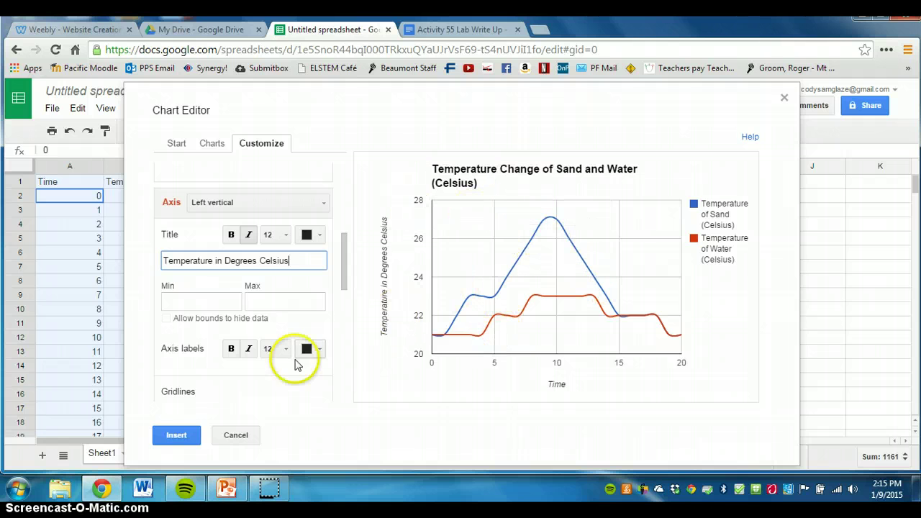
Insert the finished line chart into the spreadsheet and copy it
{"action": "left_click", "coordinate": [180, 436]}
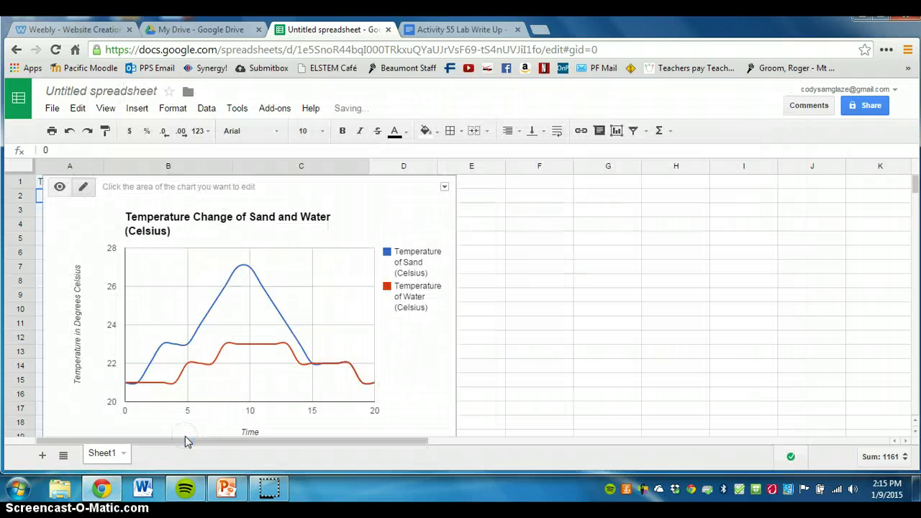
{"action": "left_click", "coordinate": [444, 187]}
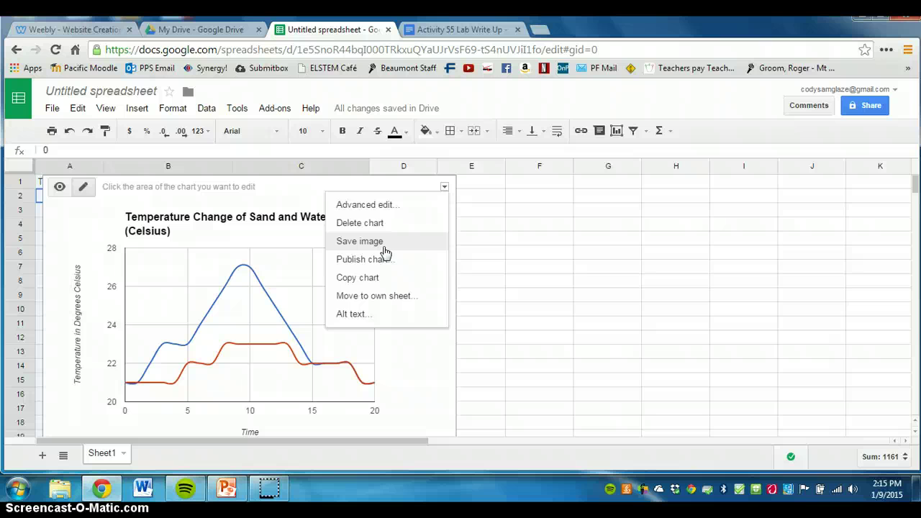
{"action": "left_click", "coordinate": [379, 279]}
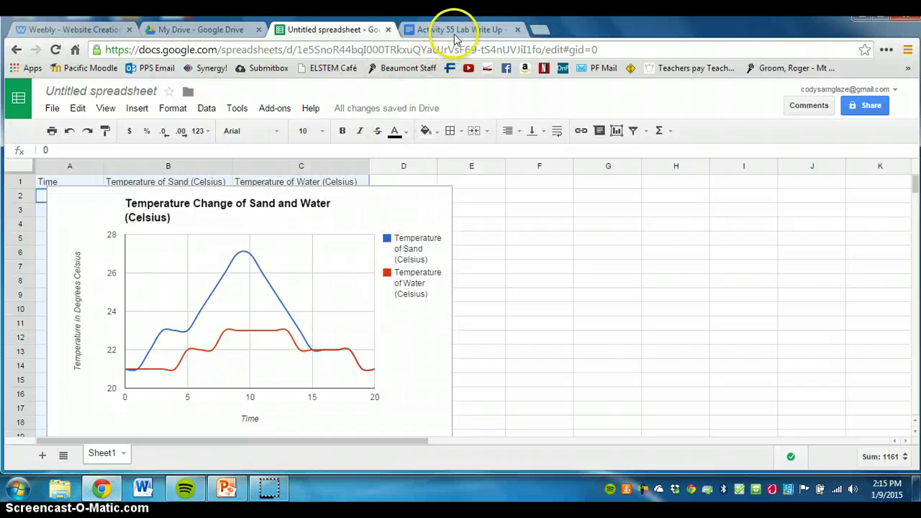
Switch to the Activity 55 Lab Write Up document and paste the chart on the empty line below "Graph:"
{"action": "left_click", "coordinate": [449, 29]}
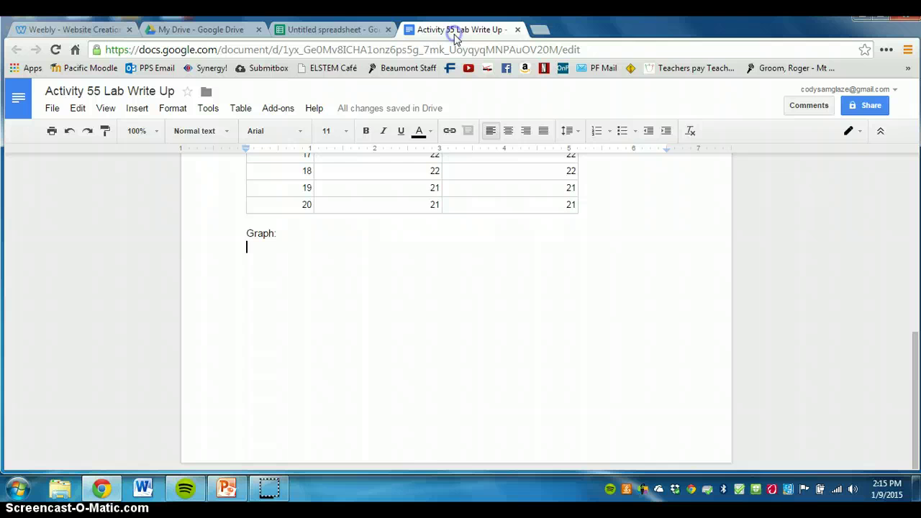
{"action": "right_click", "coordinate": [272, 248]}
{"action": "left_click", "coordinate": [304, 301]}
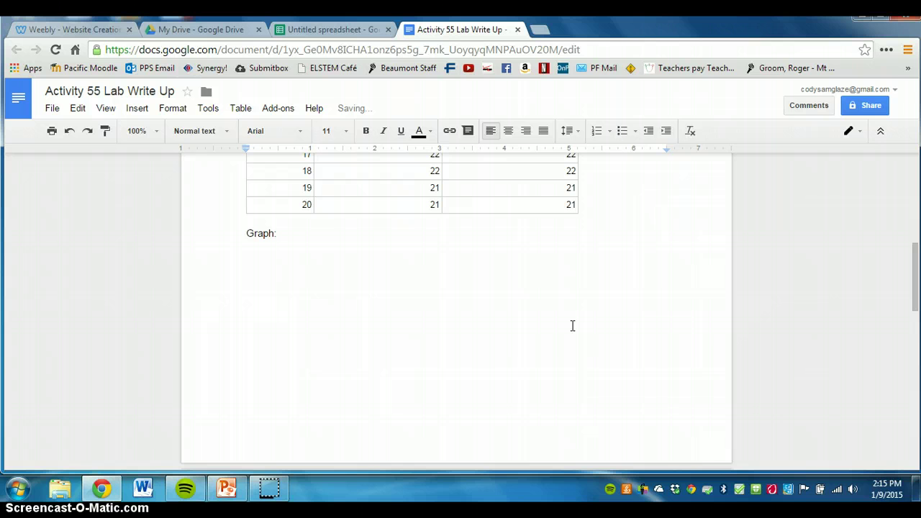
Scale the pasted temperature chart down proportionally to about 6 inches wide on the ruler
{"action": "scroll", "coordinate": [398, 269], "scroll_direction": "up", "scroll_amount": 3}
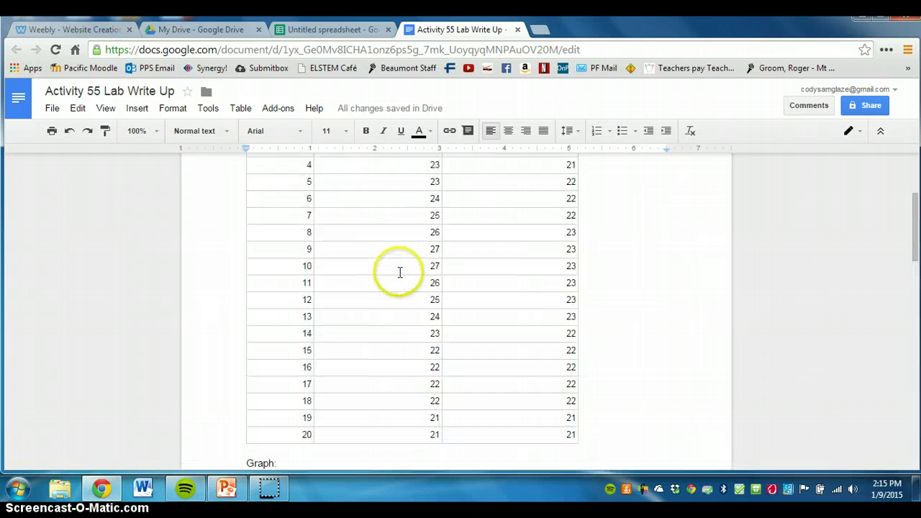
{"action": "scroll", "coordinate": [398, 269], "scroll_direction": "down", "scroll_amount": 4}
{"action": "scroll", "coordinate": [399, 272], "scroll_direction": "down", "scroll_amount": 4}
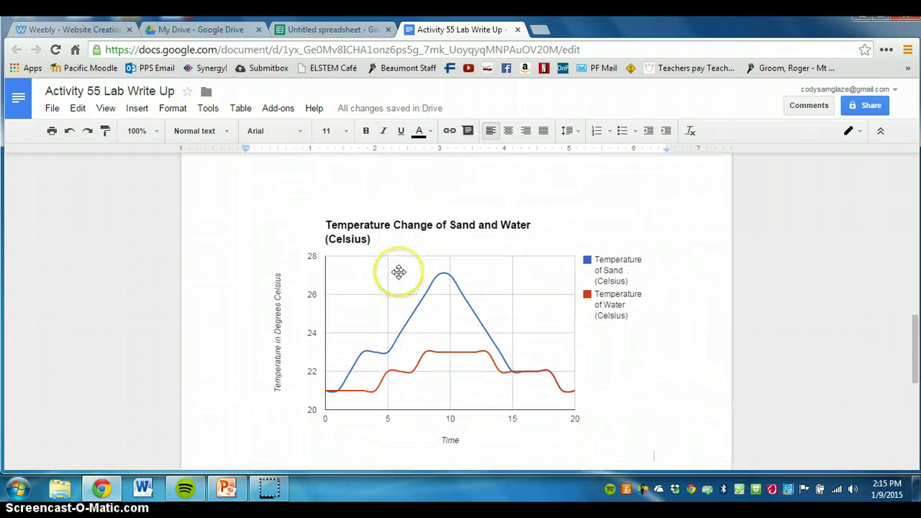
{"action": "left_click", "coordinate": [399, 272]}
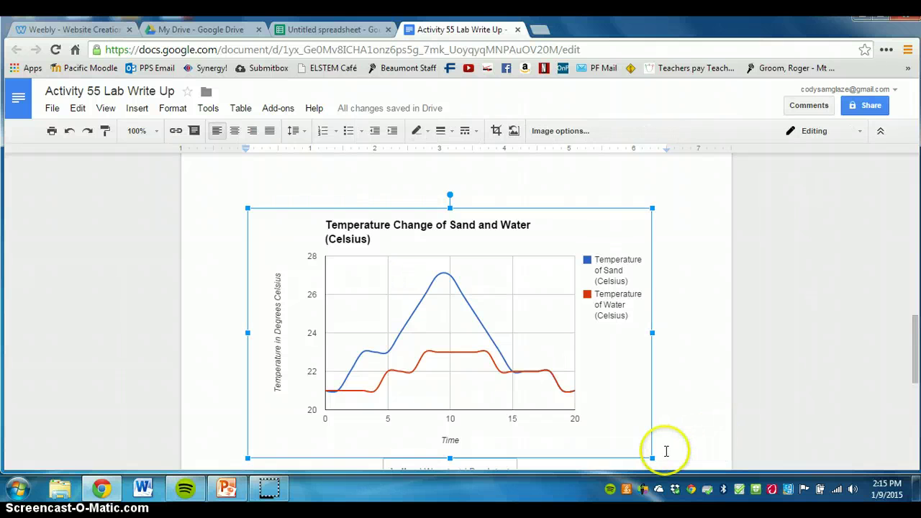
{"action": "left_click_drag", "start_coordinate": [649, 456], "coordinate": [616, 417]}
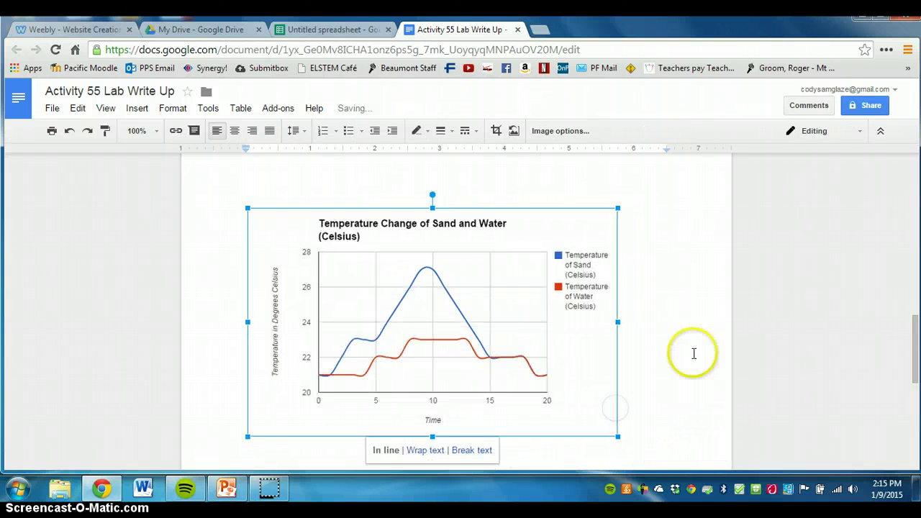
{"action": "scroll", "coordinate": [695, 359], "scroll_direction": "down", "scroll_amount": 2}
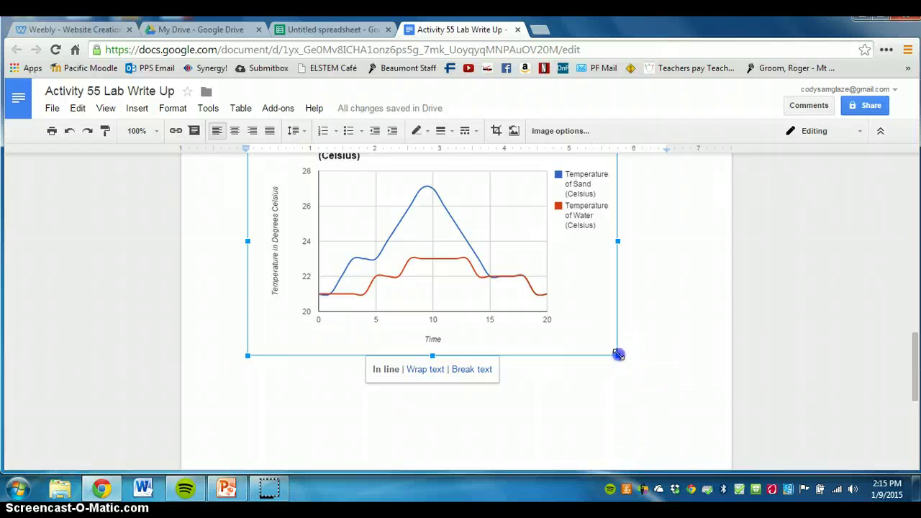
{"action": "left_click_drag", "start_coordinate": [617, 354], "coordinate": [633, 359]}
{"action": "scroll", "coordinate": [638, 369], "scroll_direction": "up", "scroll_amount": 10}
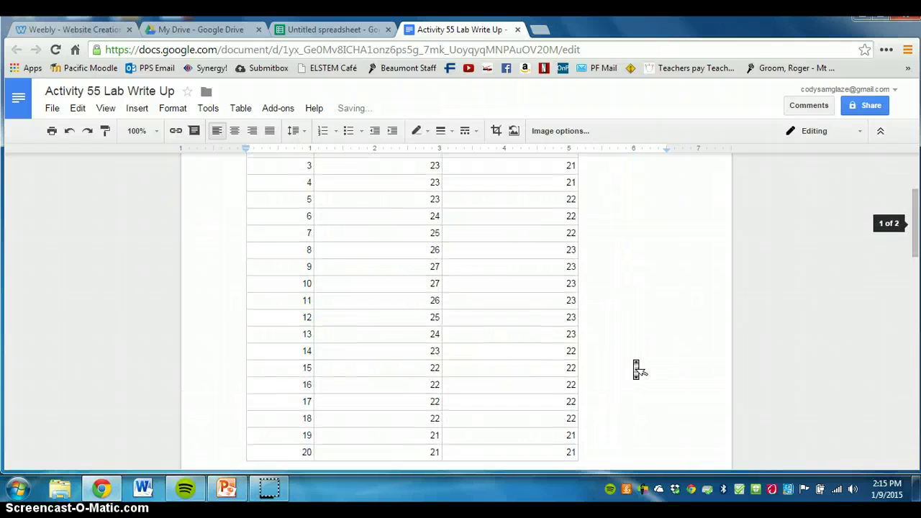
{"action": "scroll", "coordinate": [638, 369], "scroll_direction": "down", "scroll_amount": 10}
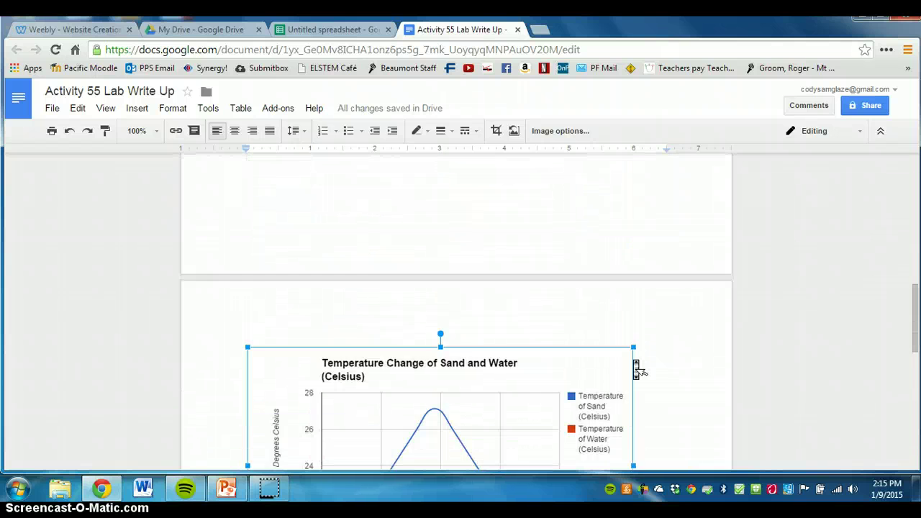
Add the section labels "Analysis:" and "Conclusion" below the chart, separated by an empty line
{"action": "left_click", "coordinate": [464, 336]}
{"action": "scroll", "coordinate": [464, 335], "scroll_direction": "up", "scroll_amount": 3}
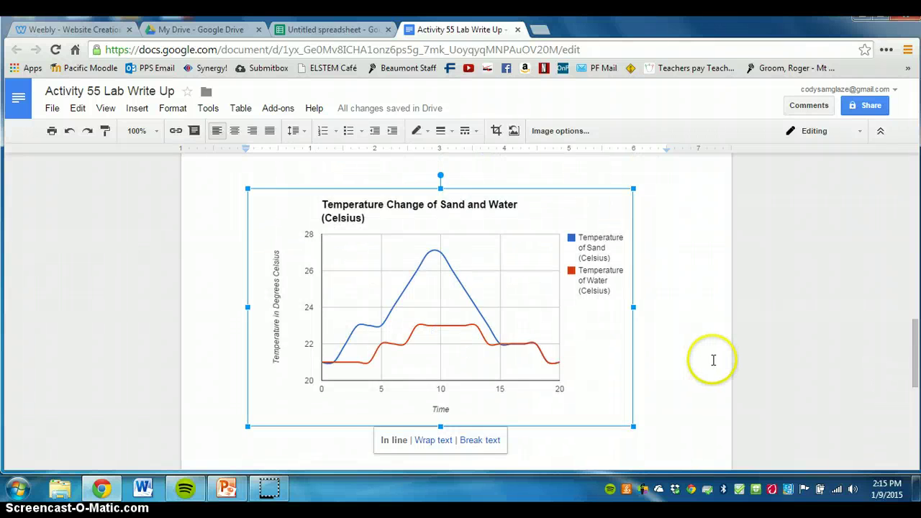
{"action": "scroll", "coordinate": [711, 360], "scroll_direction": "down", "scroll_amount": 3}
{"action": "scroll", "coordinate": [530, 365], "scroll_direction": "up", "scroll_amount": 3}
{"action": "left_click", "coordinate": [691, 405]}
{"action": "scroll", "coordinate": [691, 407], "scroll_direction": "down", "scroll_amount": 3}
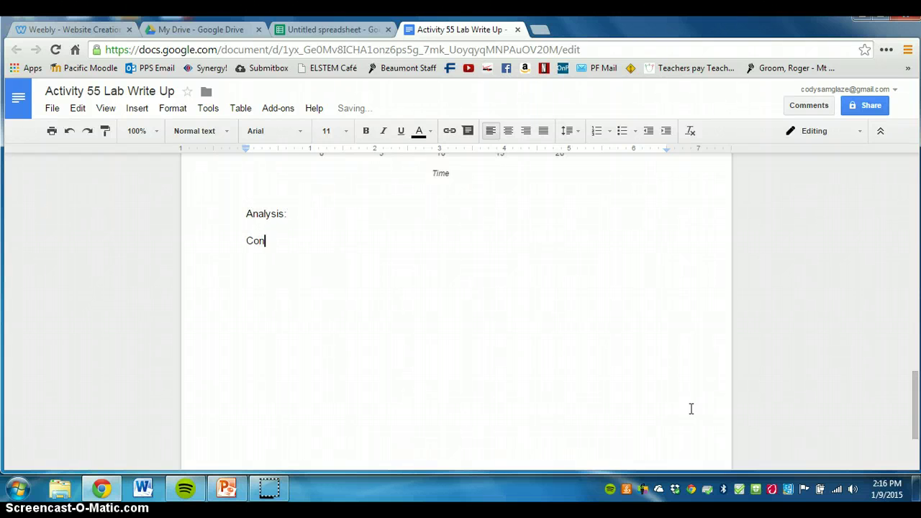
{"action": "type", "text": "n"}
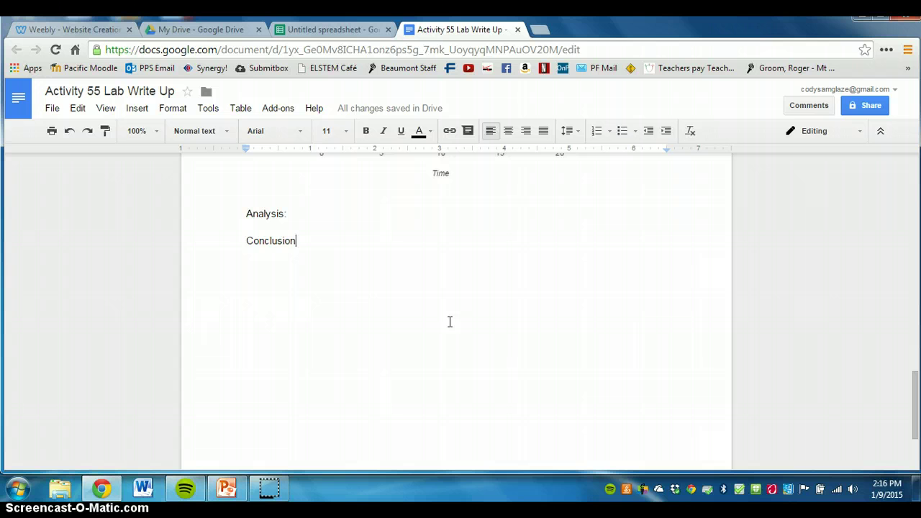
{"action": "scroll", "coordinate": [450, 322], "scroll_direction": "up", "scroll_amount": 15}
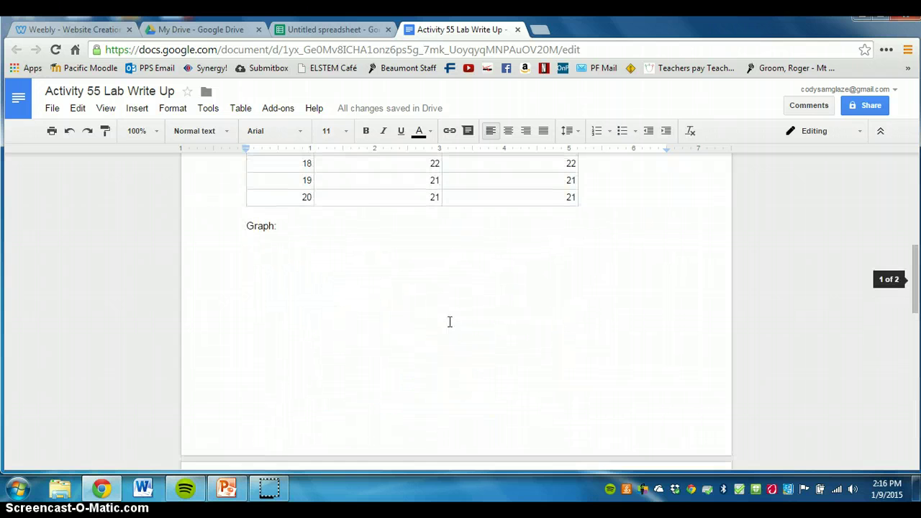
{"action": "scroll", "coordinate": [451, 331], "scroll_direction": "up", "scroll_amount": 2}
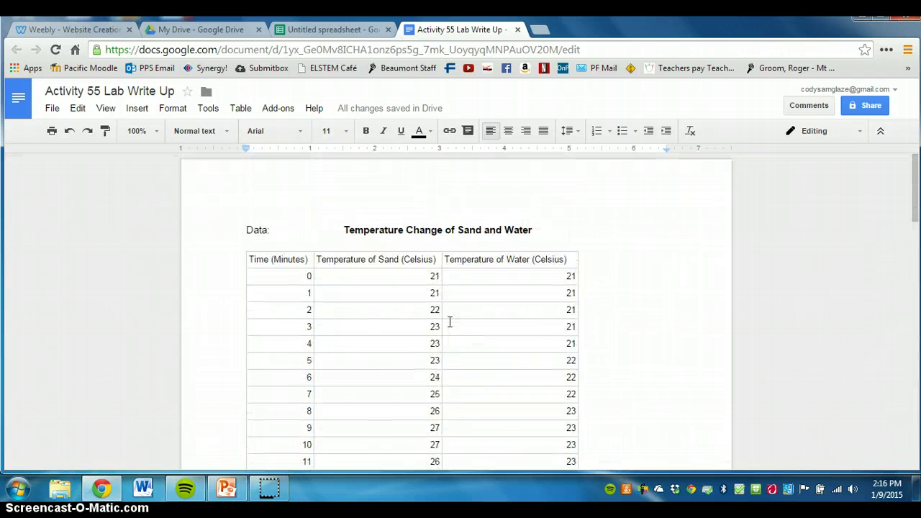